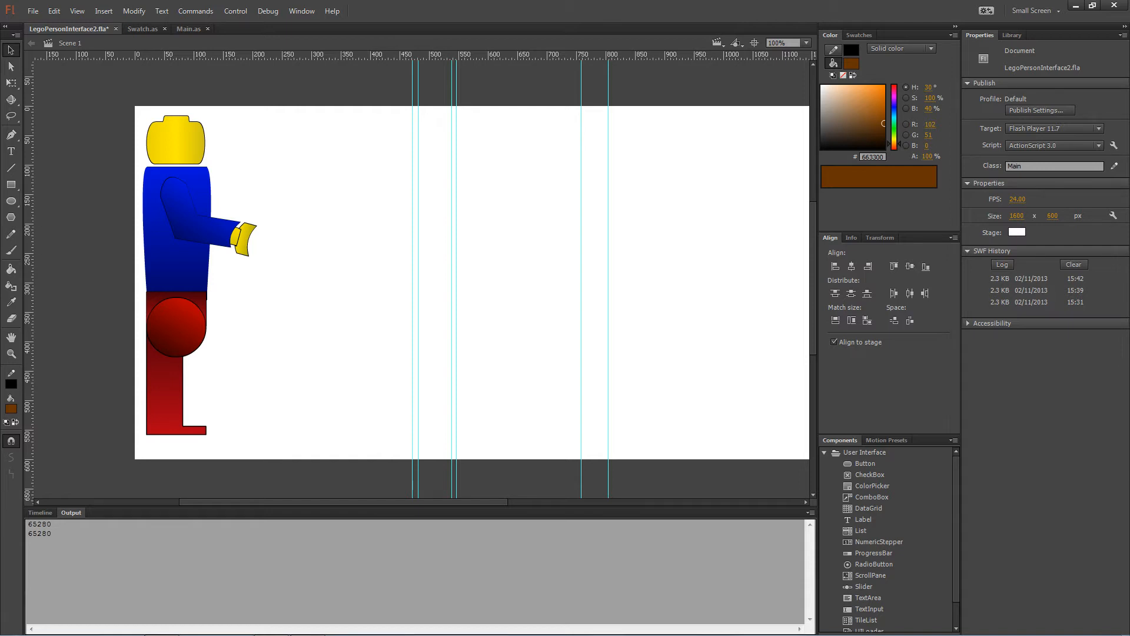
Select the Lego figure instance on the stage.
left_click(175, 434)
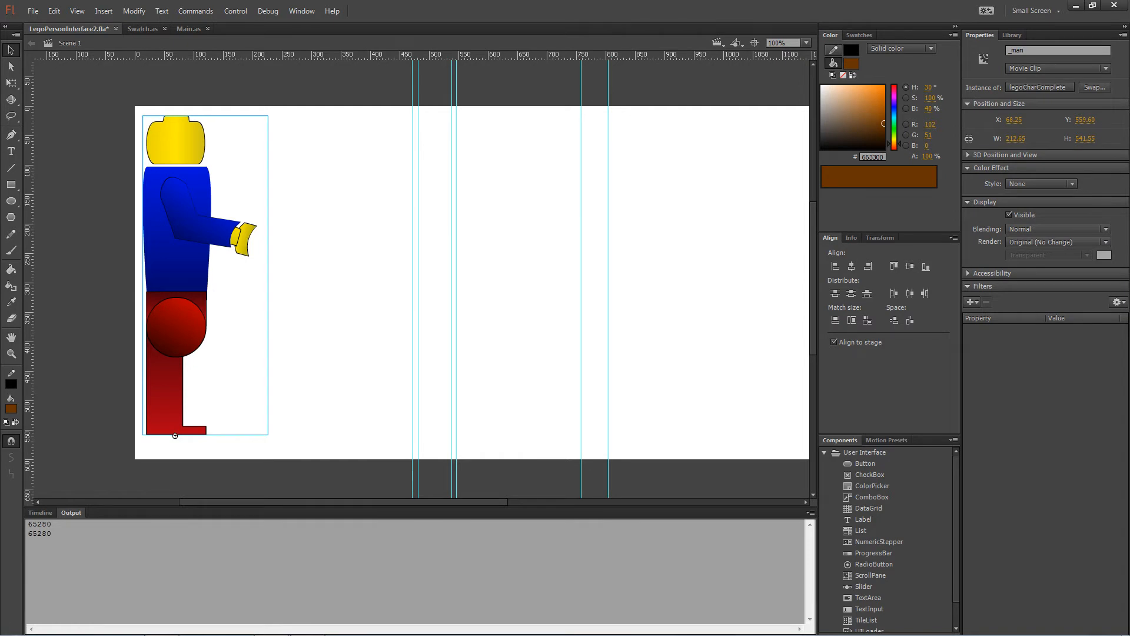
Inside the figure, zoom to the head and align its shape's top edge to Y 0.
double_click(174, 436)
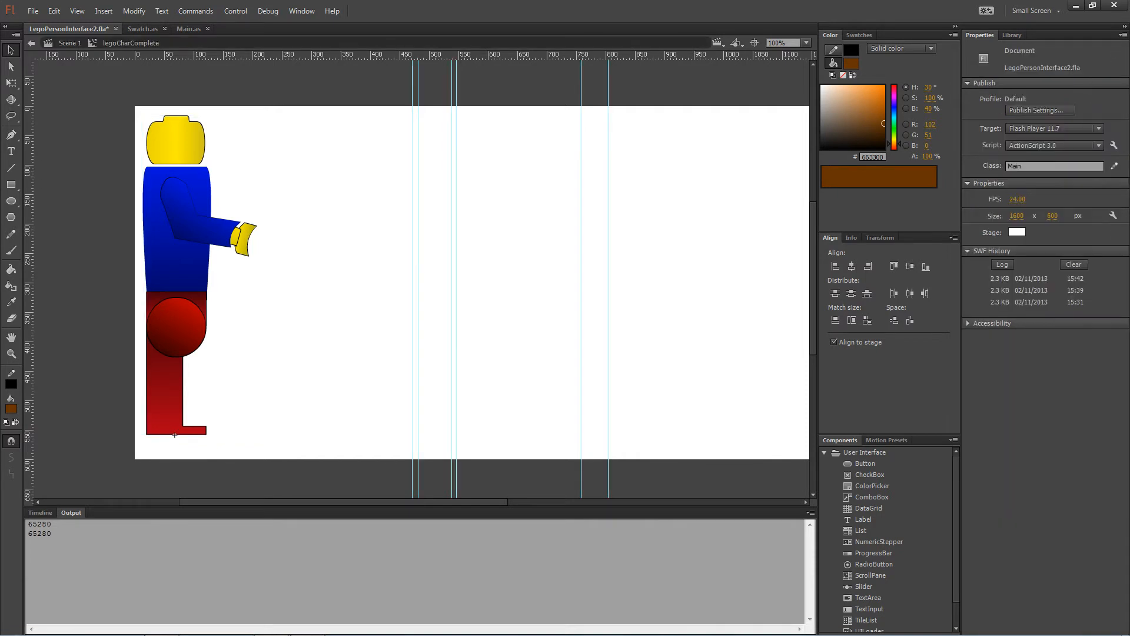
left_click(175, 140)
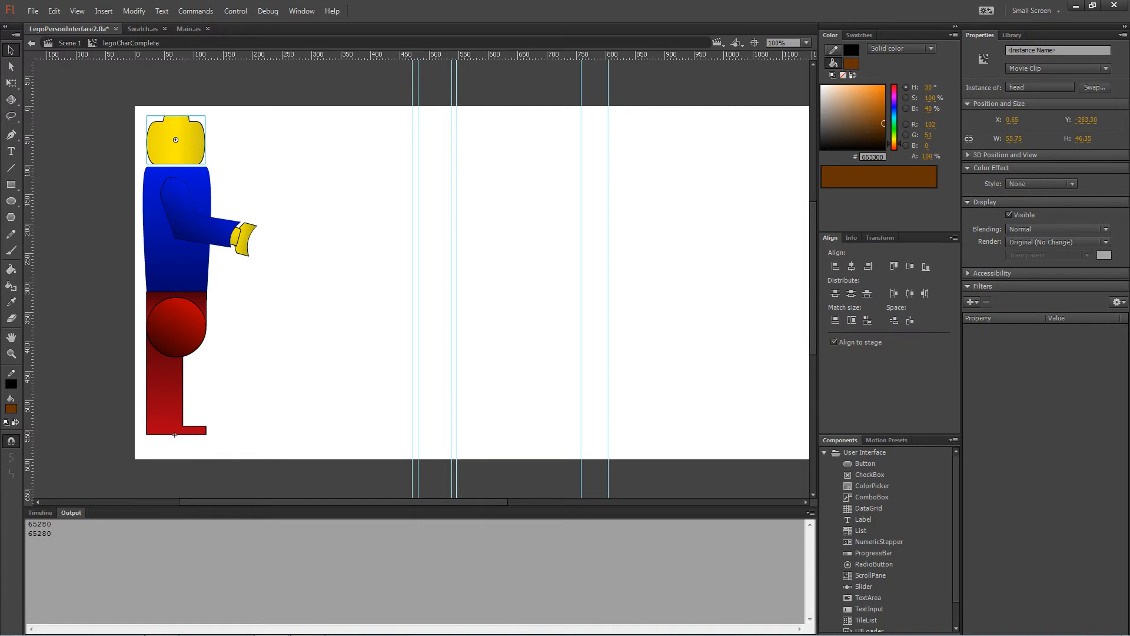
key("ctrl+equal")
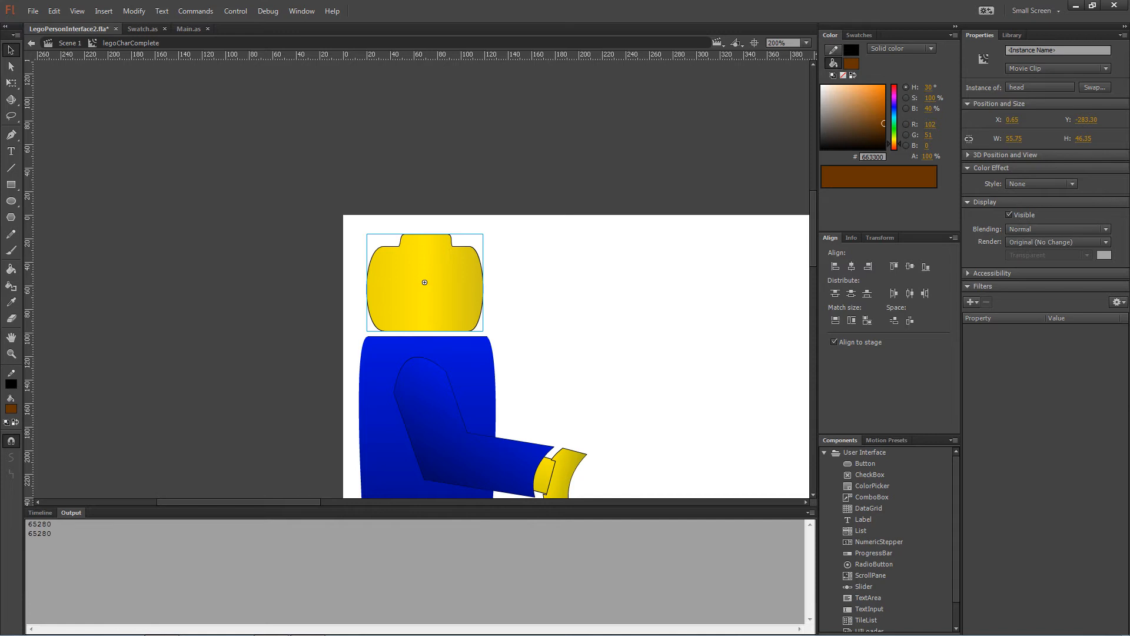
double_click(425, 282)
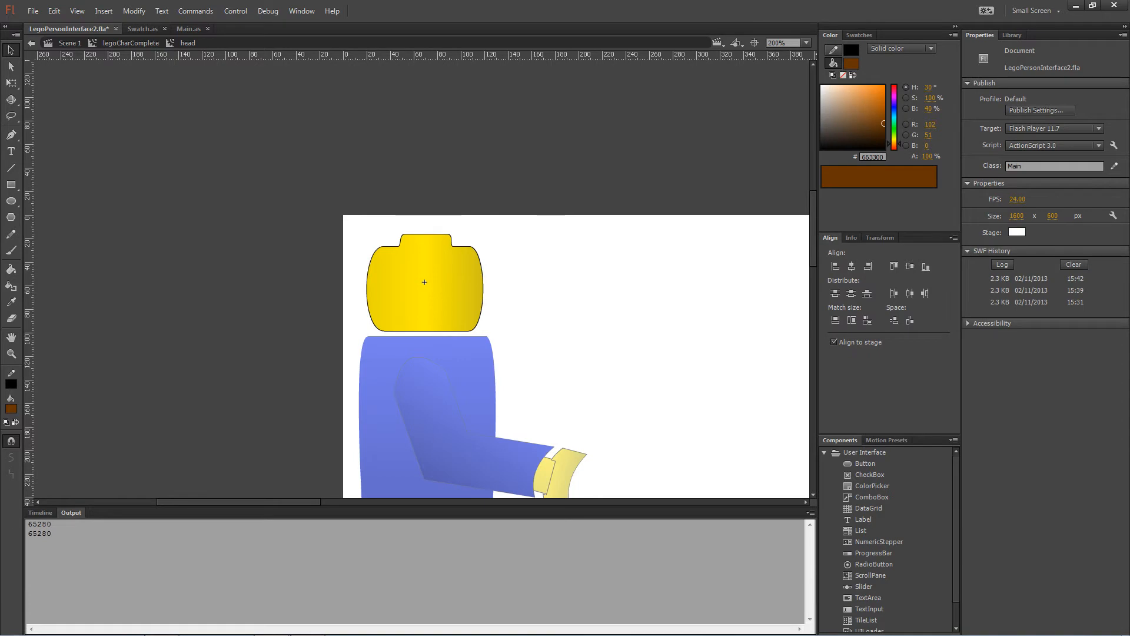
left_click(424, 282)
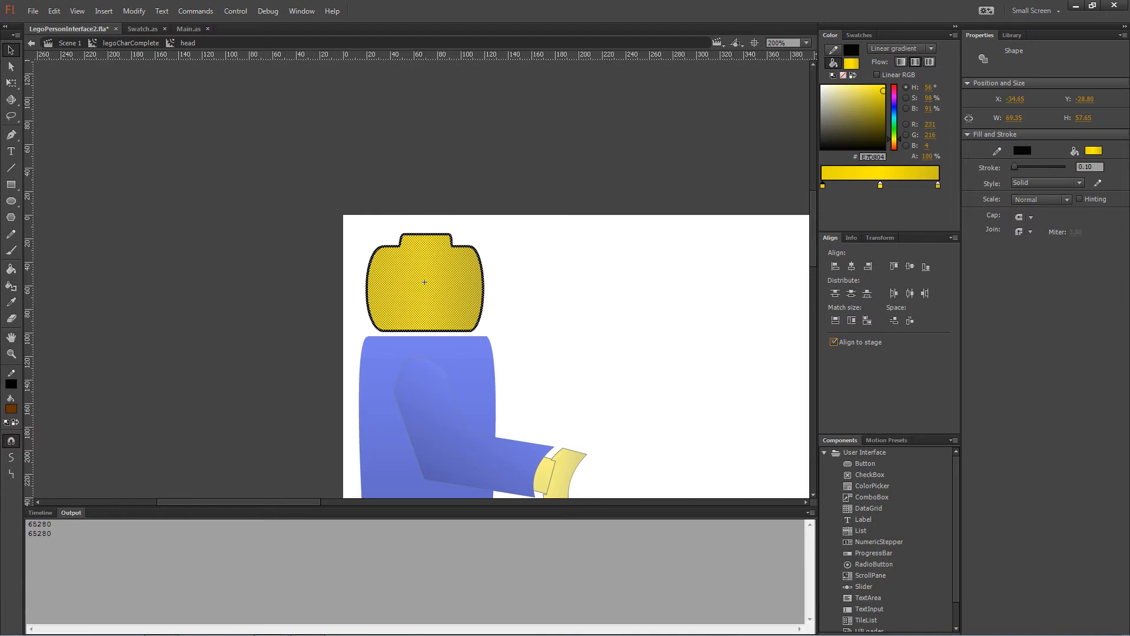
left_click(894, 266)
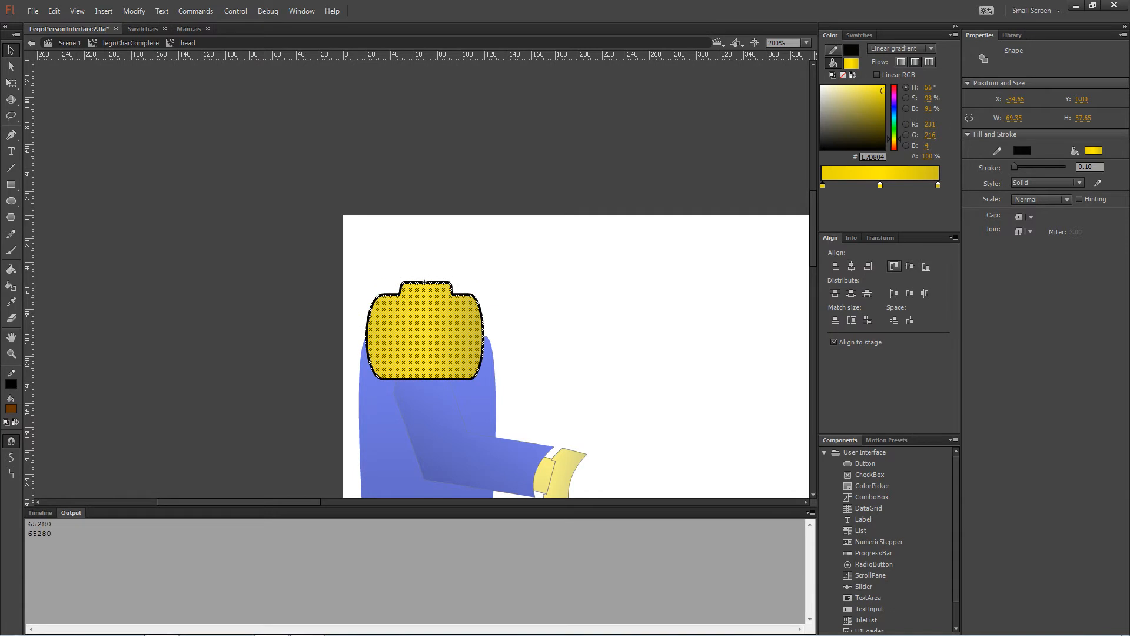
Move the head back up onto the body, then re-enter it with its timeline showing.
key("ctrl+e")
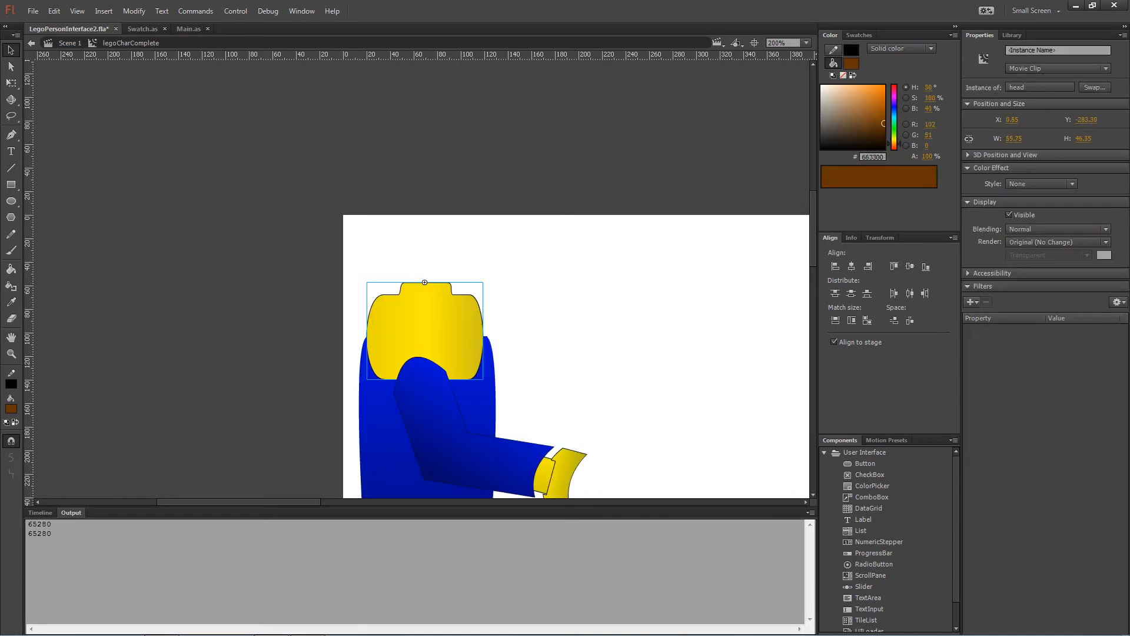
left_click_drag(444, 305, 444, 258)
left_click(580, 289)
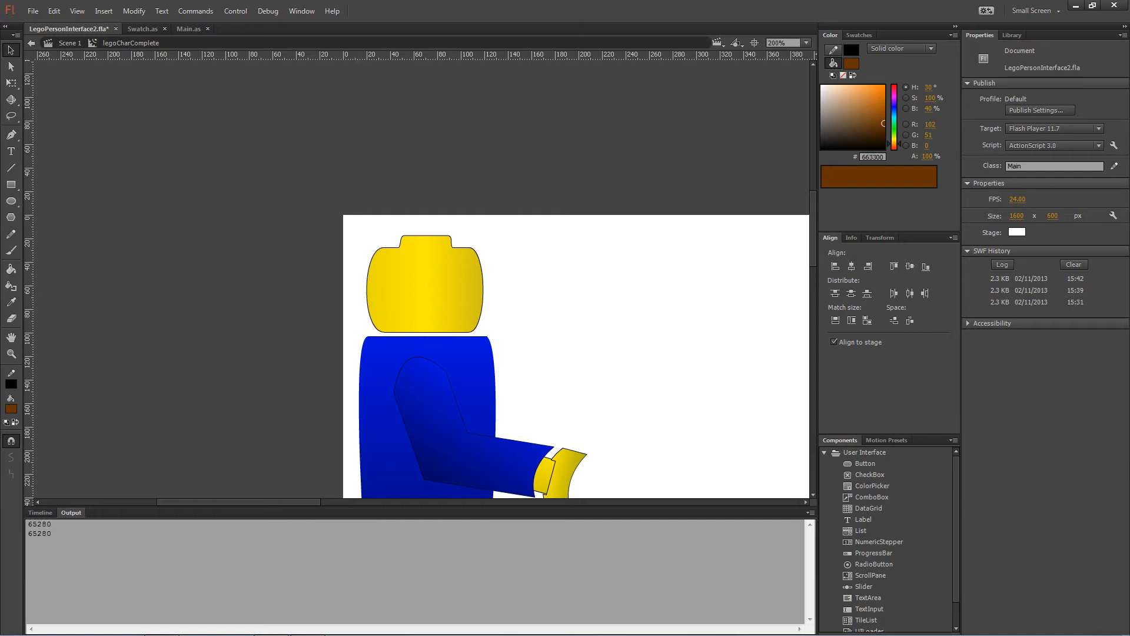
double_click(425, 235)
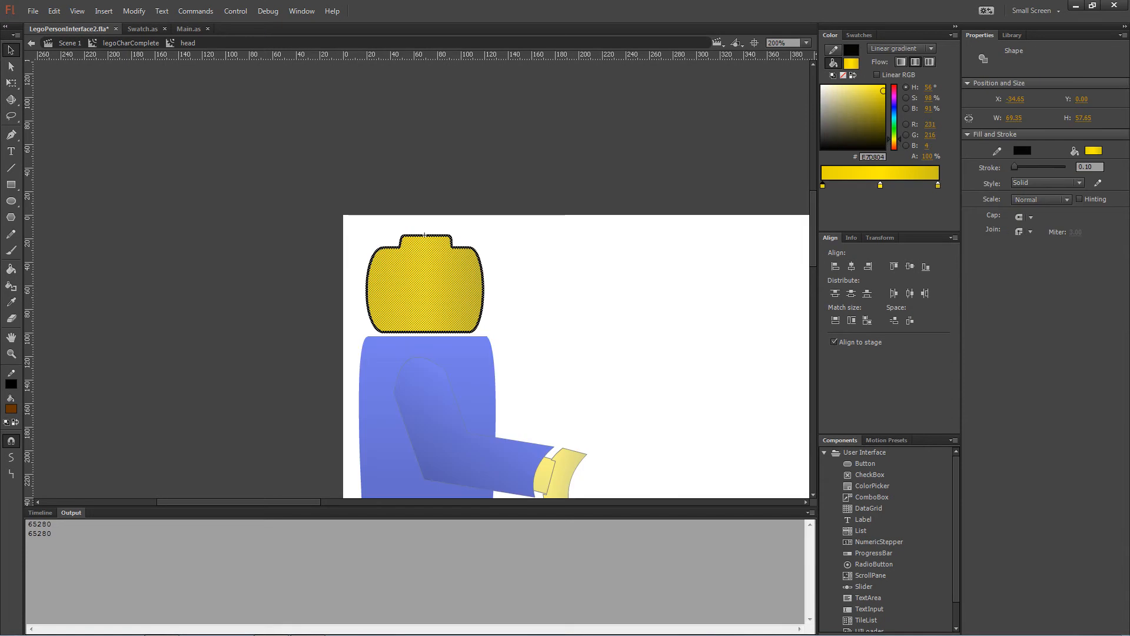
key("ctrl+alt+t")
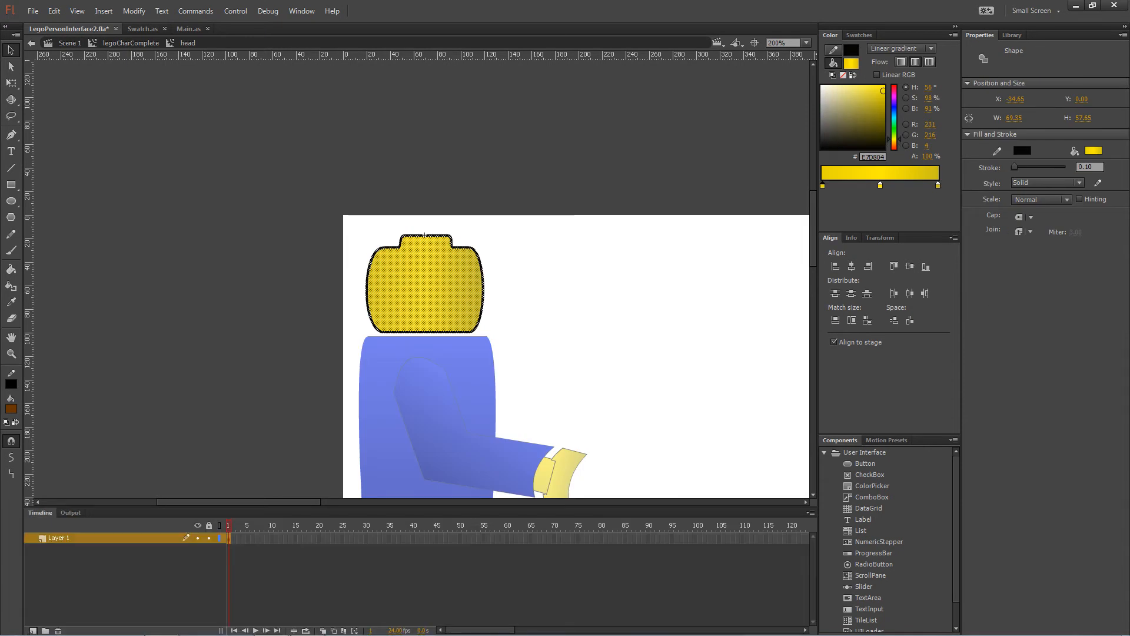
Add a new layer named 'working' above Layer 1.
left_click(33, 630)
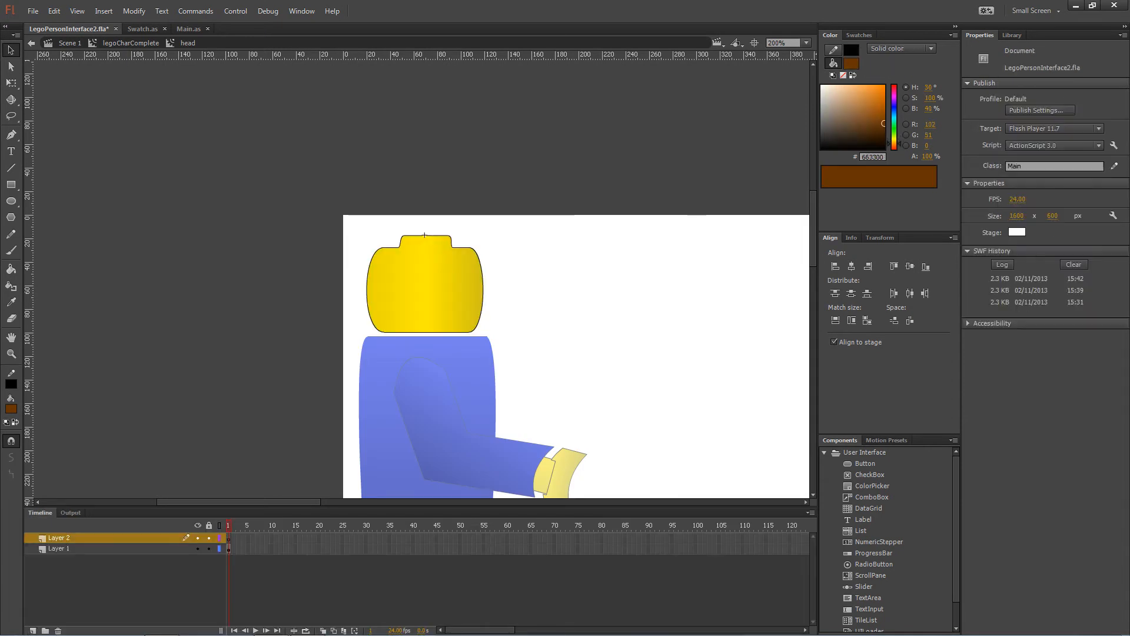
double_click(59, 538)
type("working")
key("Return")
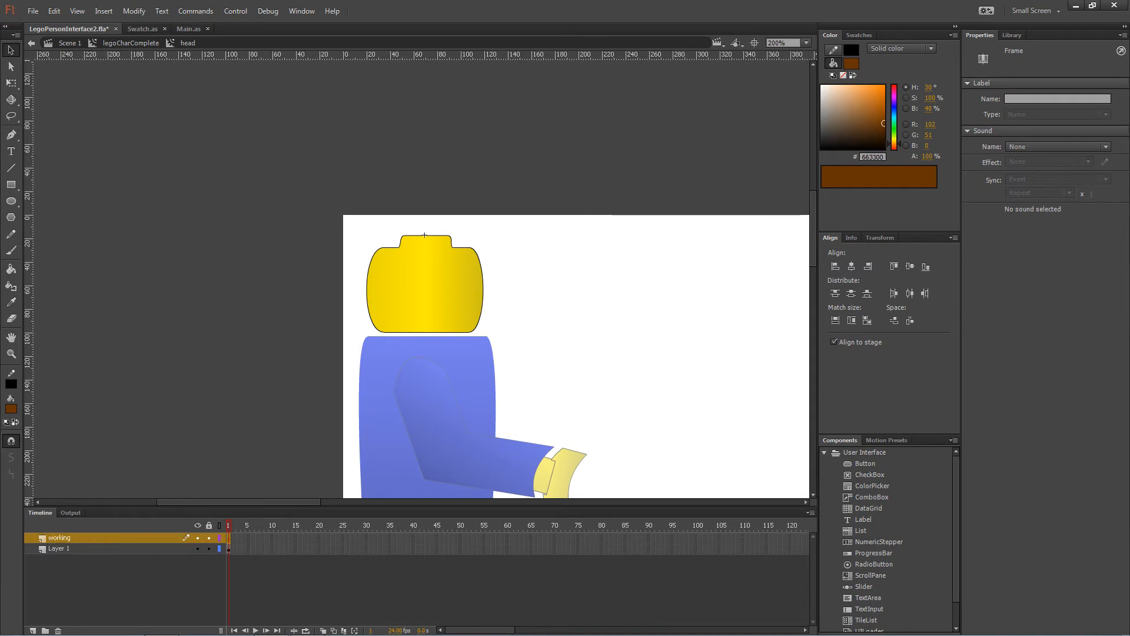
Rename Layer 1 to 'head' and lock it.
double_click(59, 549)
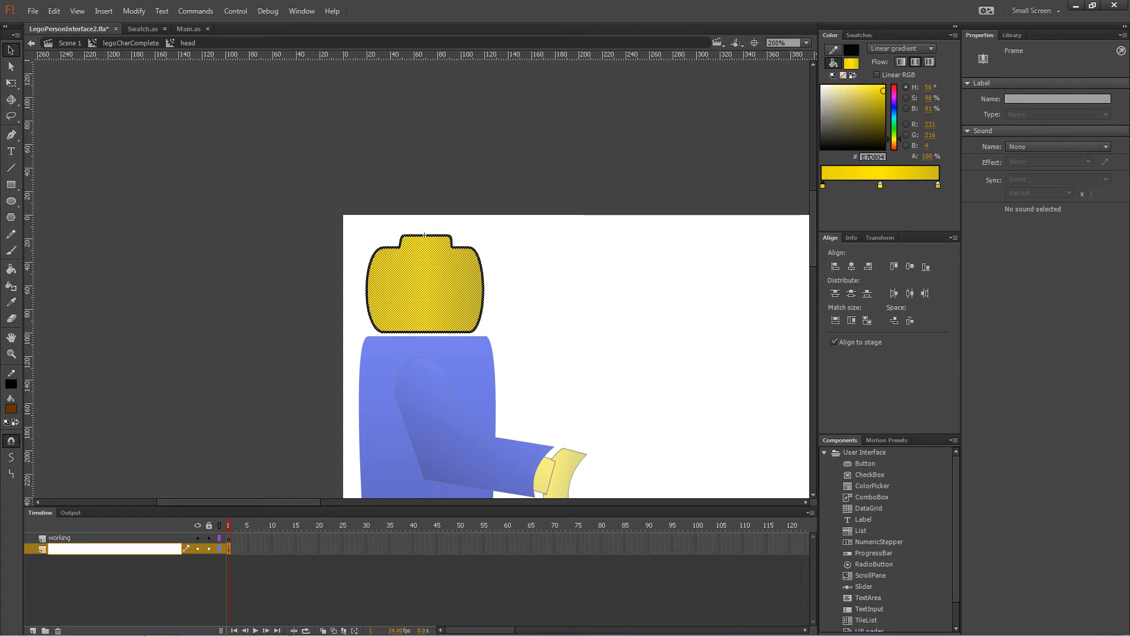
type("head")
key("Return")
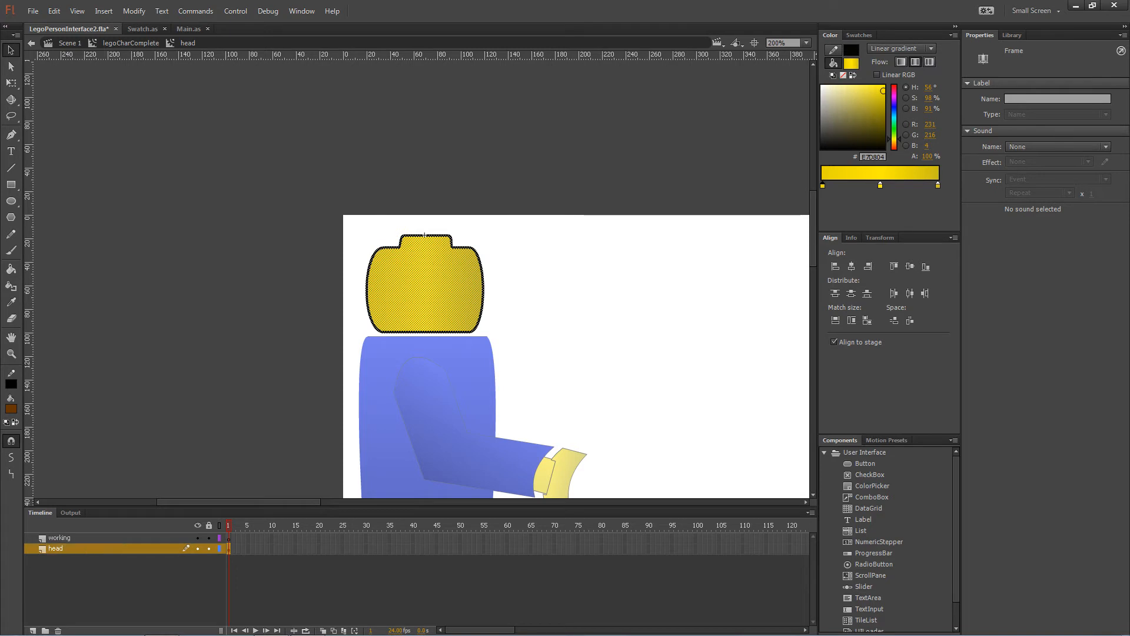
left_click(208, 548)
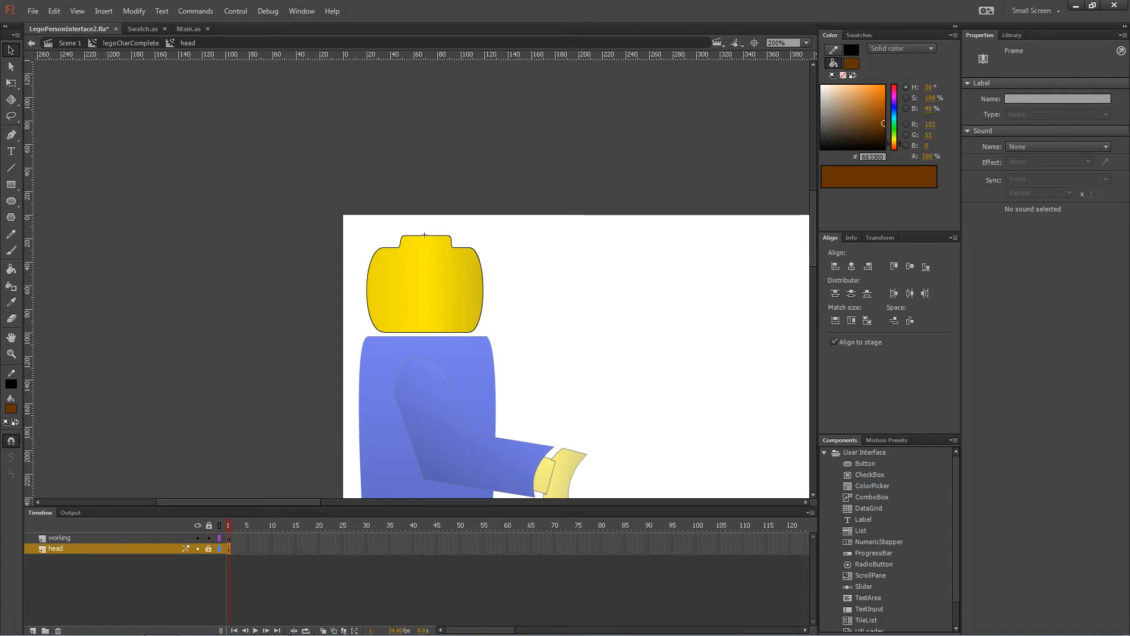
left_click(697, 321)
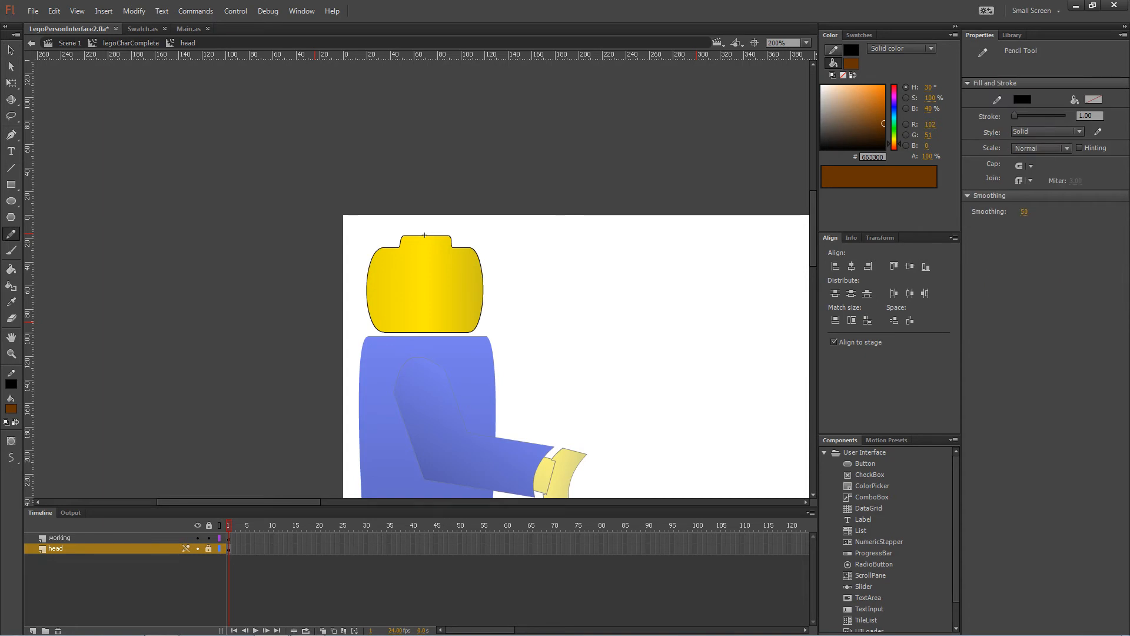
Draw the hair outline over the head with the pencil on the working layer.
left_click(1089, 116)
left_click(65, 538)
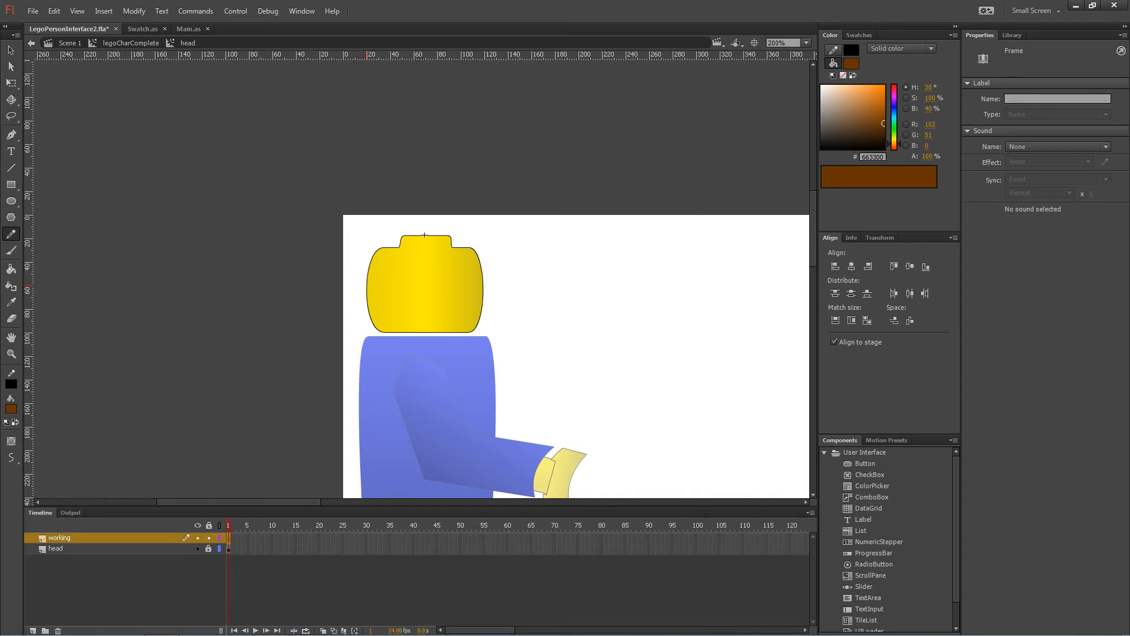
mouse_move(365, 287)
left_mouse_down()
mouse_move(377, 242)
mouse_move(414, 223)
mouse_move(468, 226)
mouse_move(487, 264)
mouse_move(484, 279)
mouse_move(472, 259)
mouse_move(417, 271)
mouse_move(369, 299)
mouse_move(370, 272)
left_mouse_up()
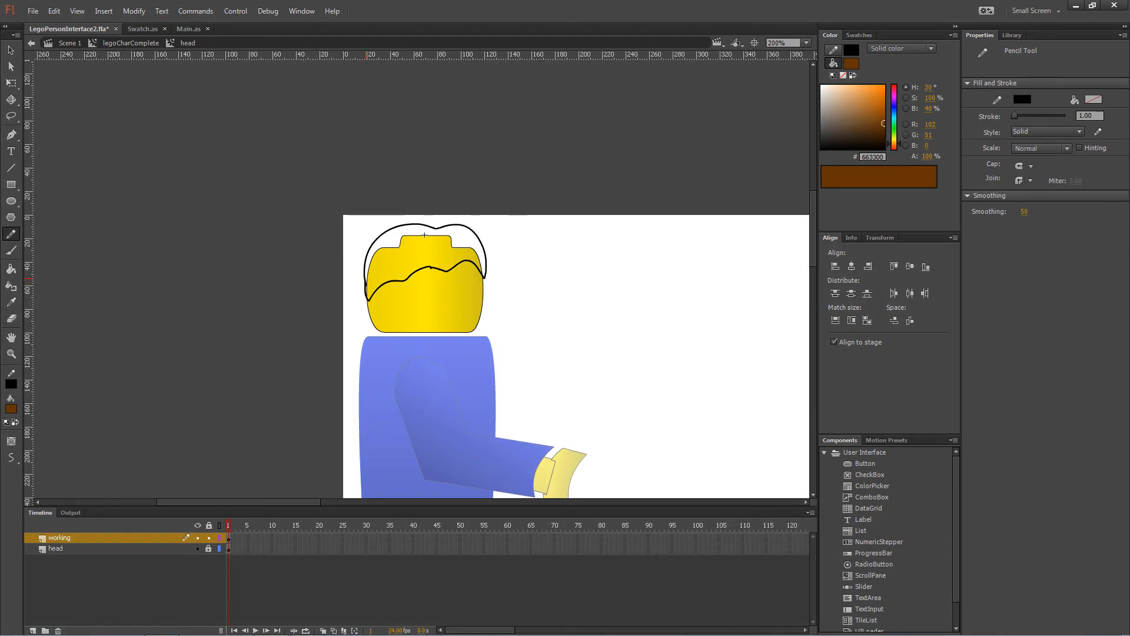
Fill the hair area with brown #663300 using the Paint Bucket.
left_click(11, 269)
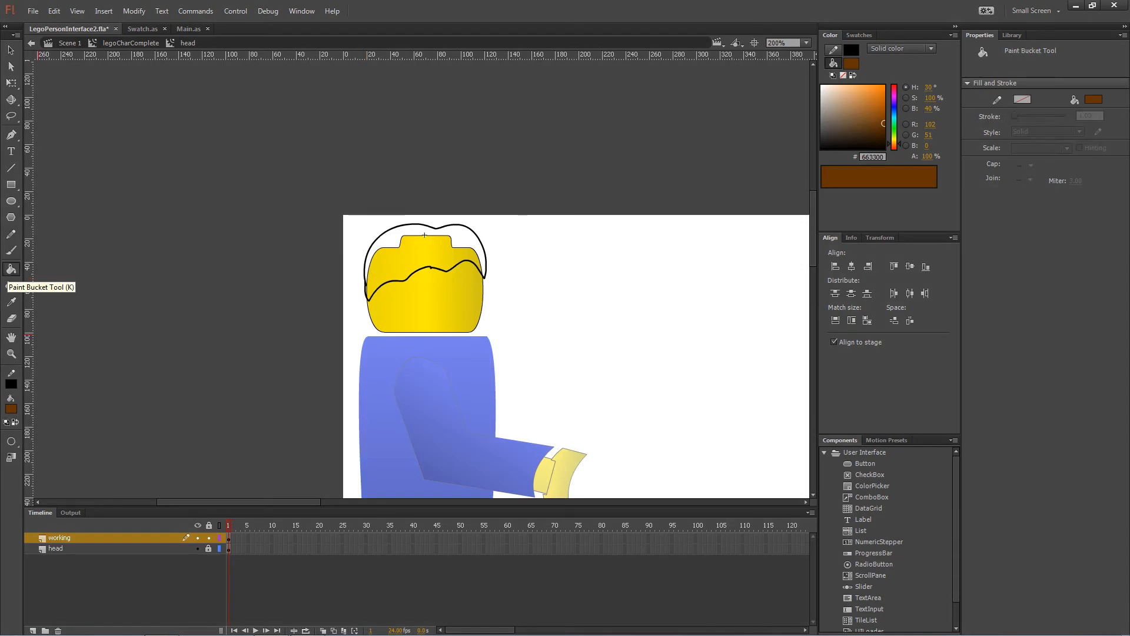
left_click(10, 408)
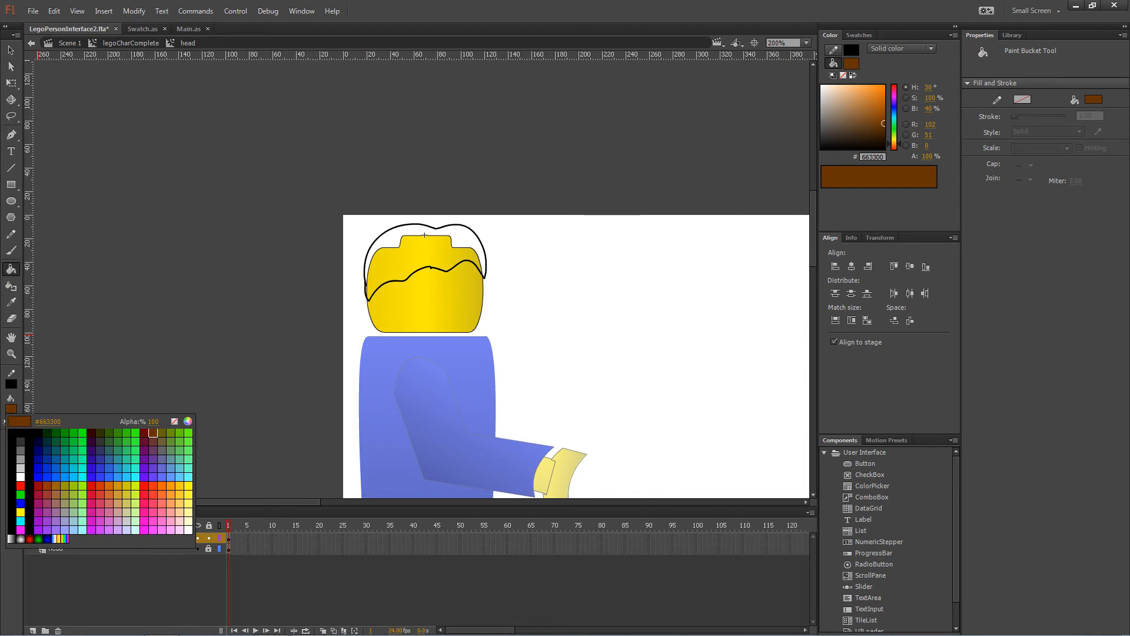
left_click(153, 433)
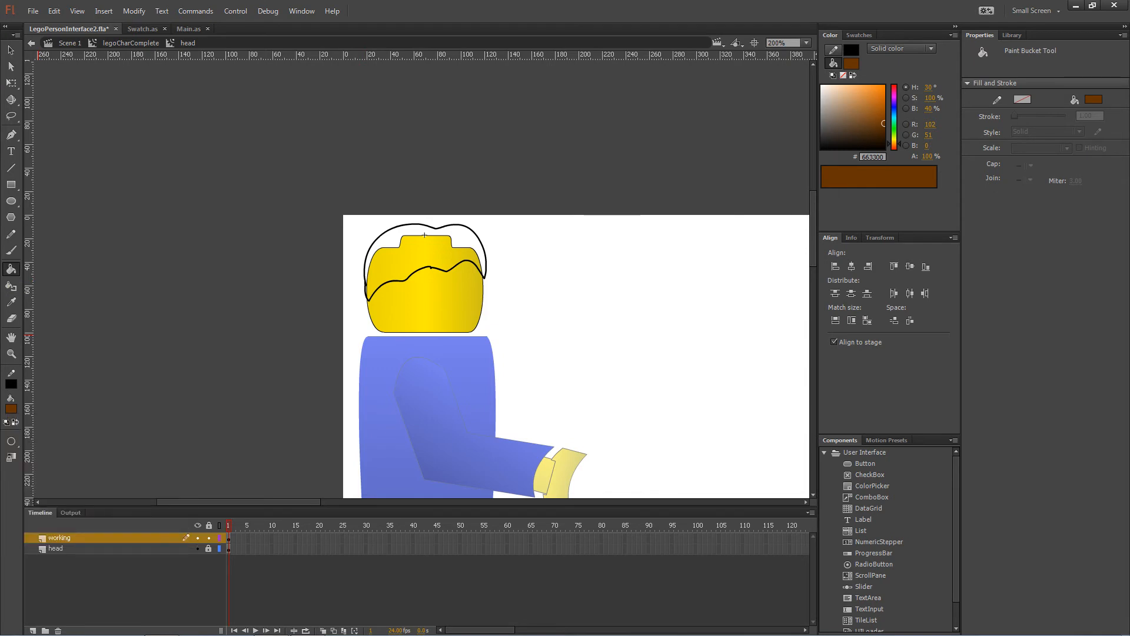
left_click(425, 234)
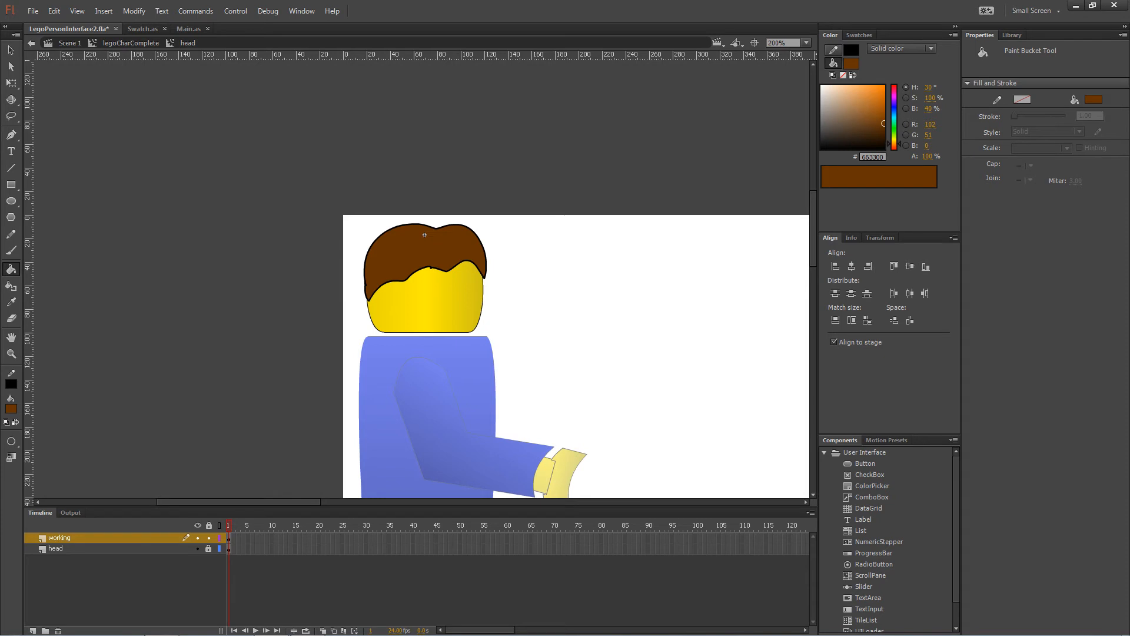
key("v")
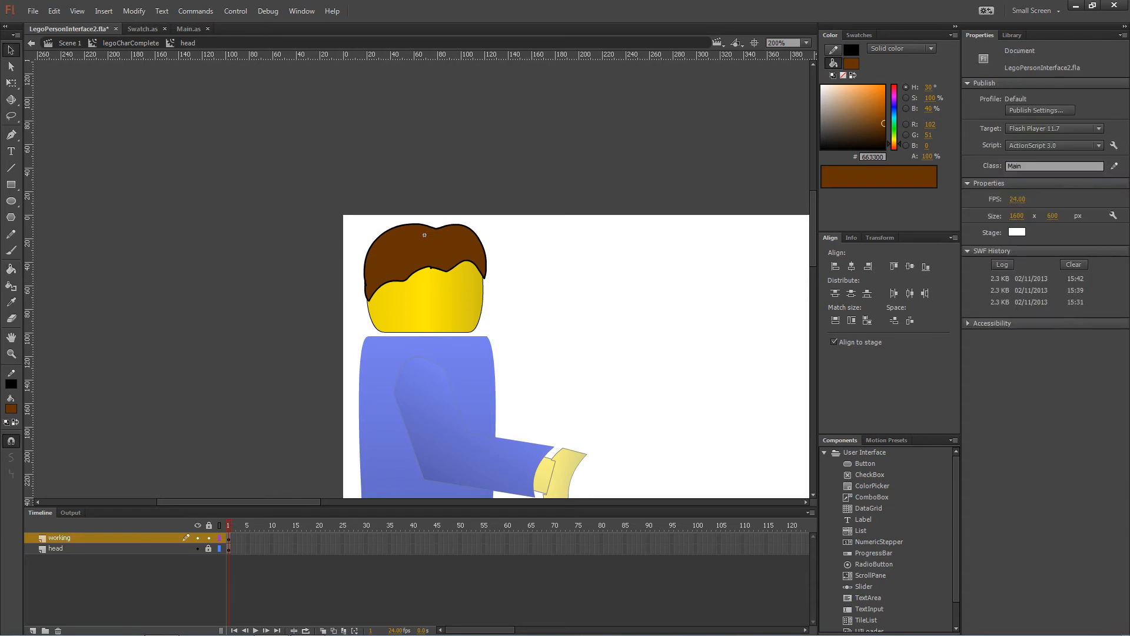
Convert the brown hair fill to a Movie Clip symbol named 'Hair1'.
right_click(424, 235)
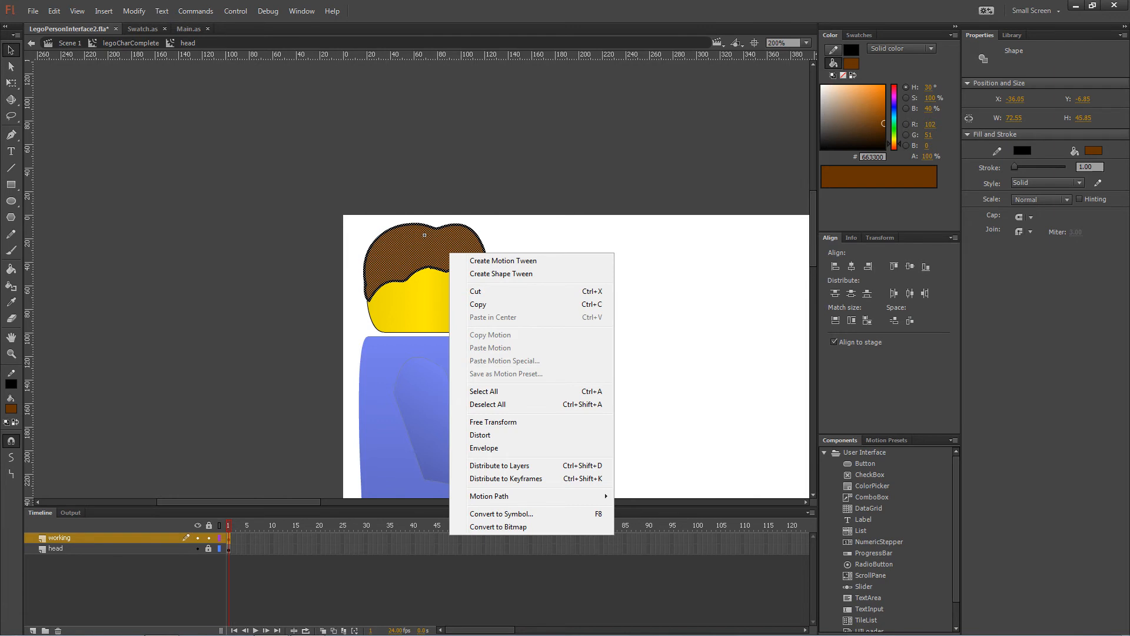
left_click(502, 514)
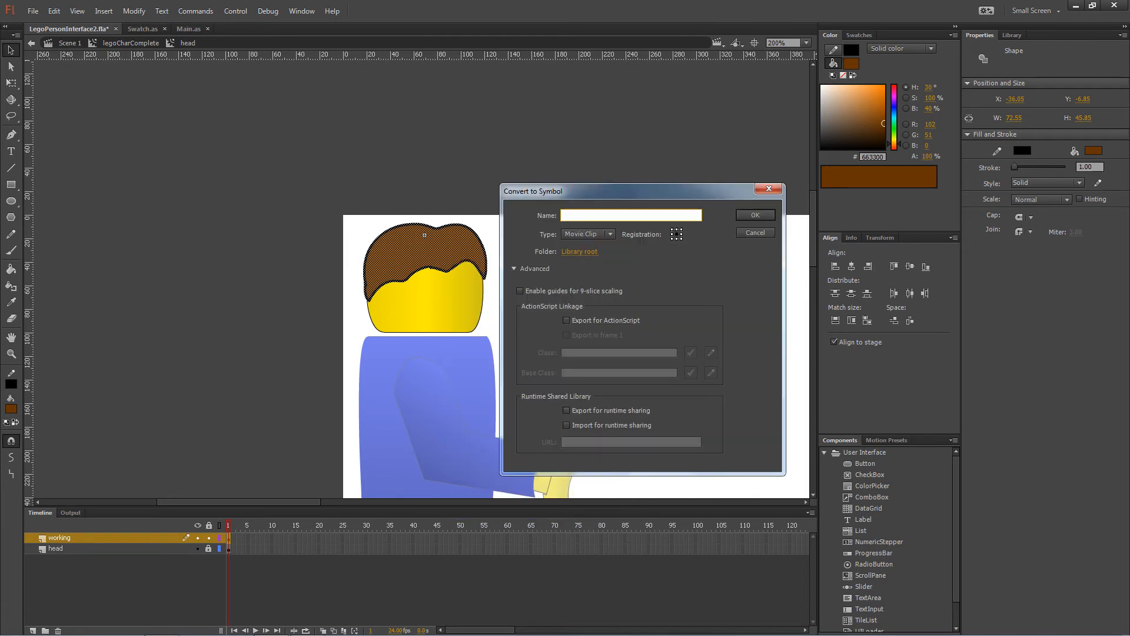
type("Hair1")
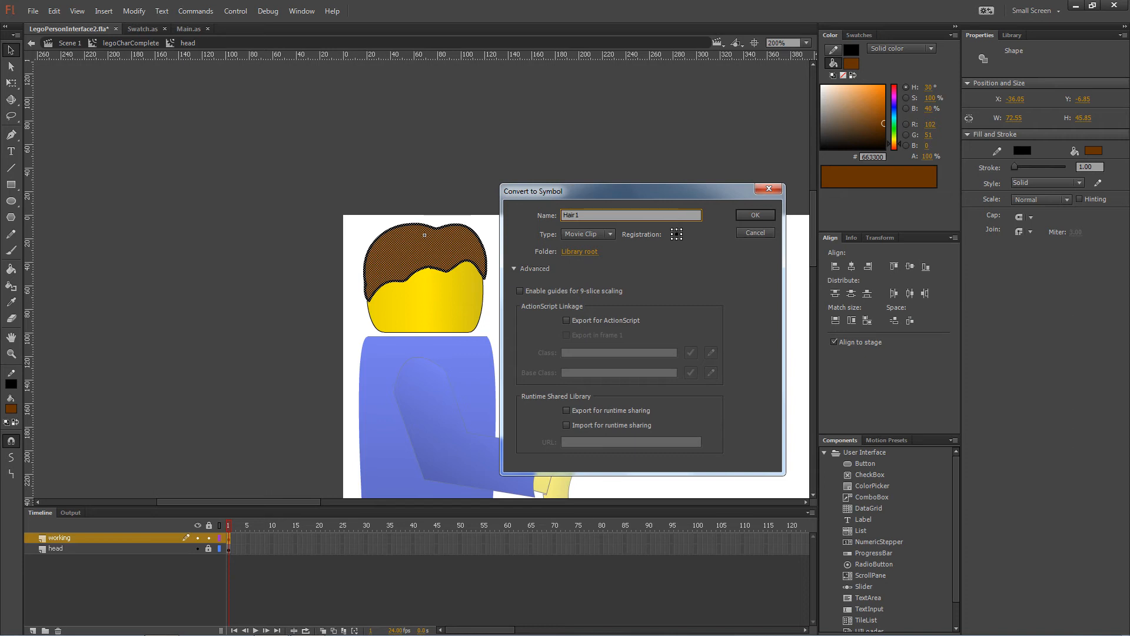
key("Return")
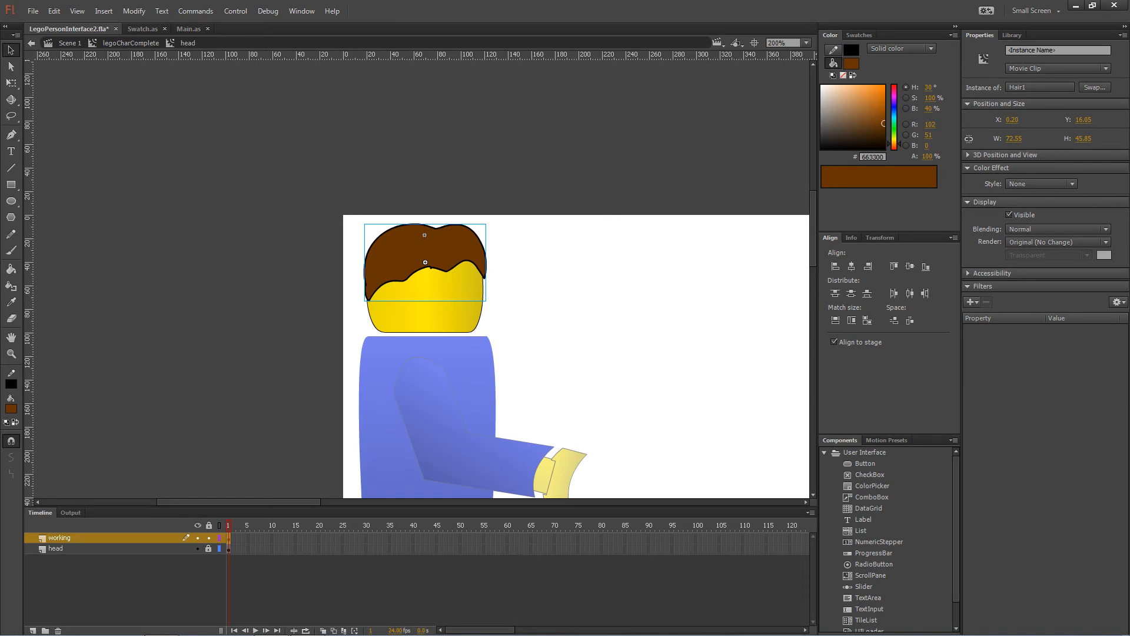
Place the Hair1 clip at the head's origin and shift its artwork down onto the head.
left_click_drag(425, 262, 424, 235)
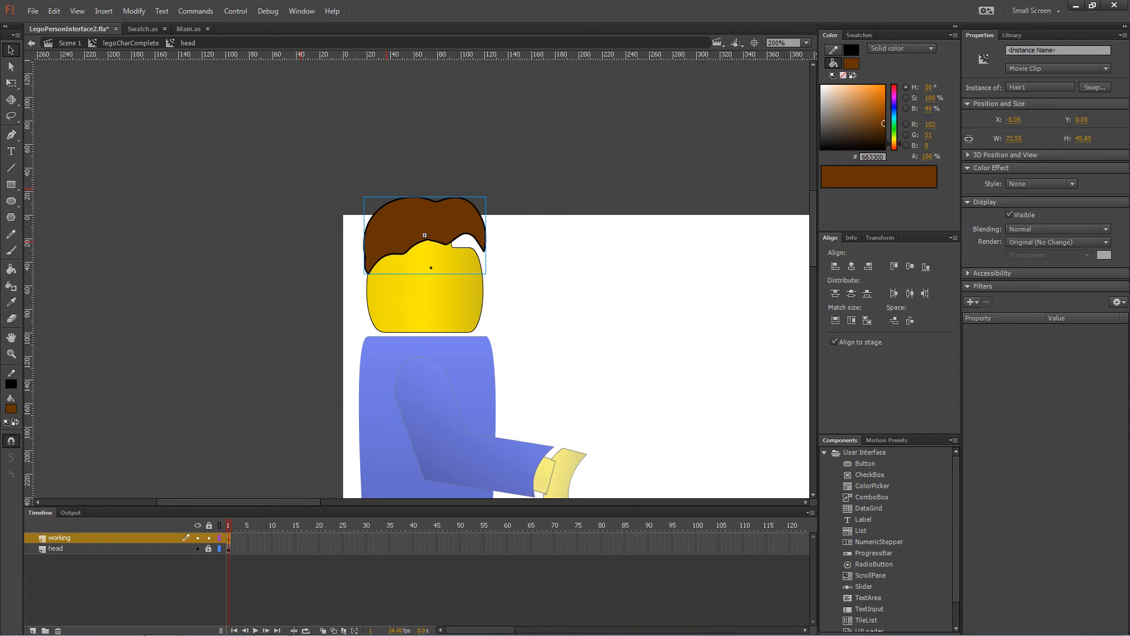
double_click(424, 235)
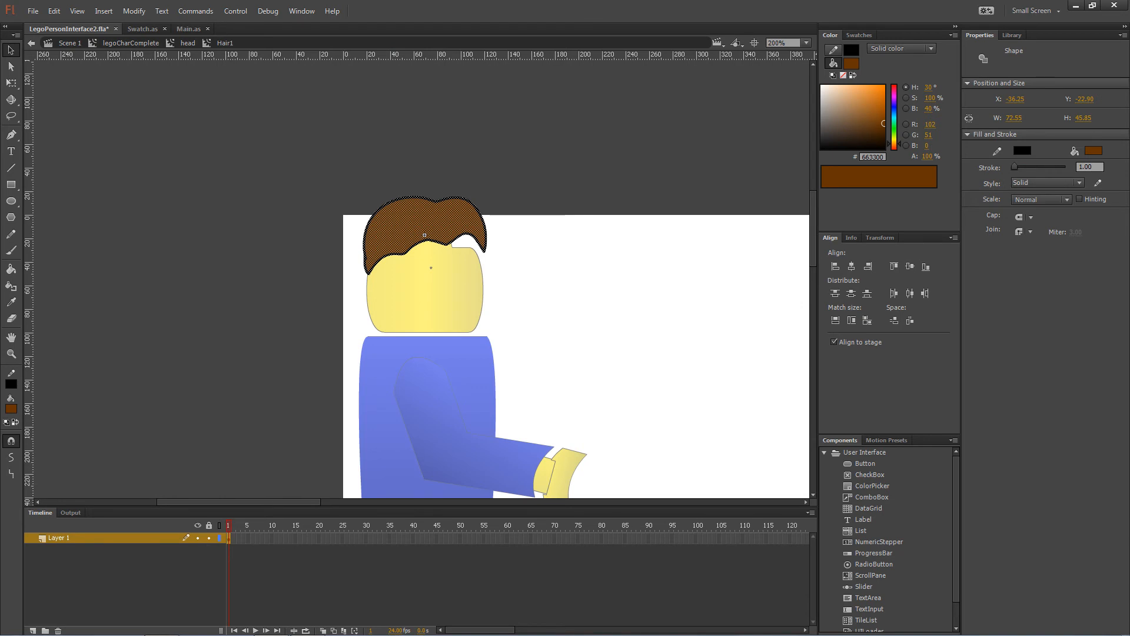
left_click_drag(468, 230, 470, 255)
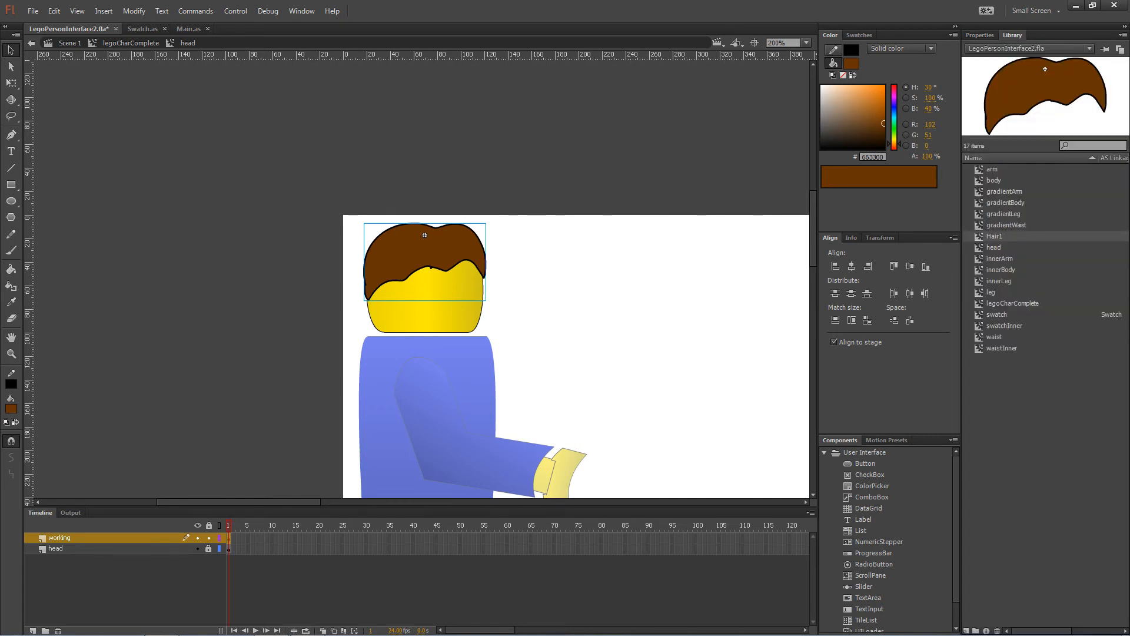
Set Hair1's AS Linkage name to 'Hair1' in the Library, then return to Scene 1.
double_click(1114, 236)
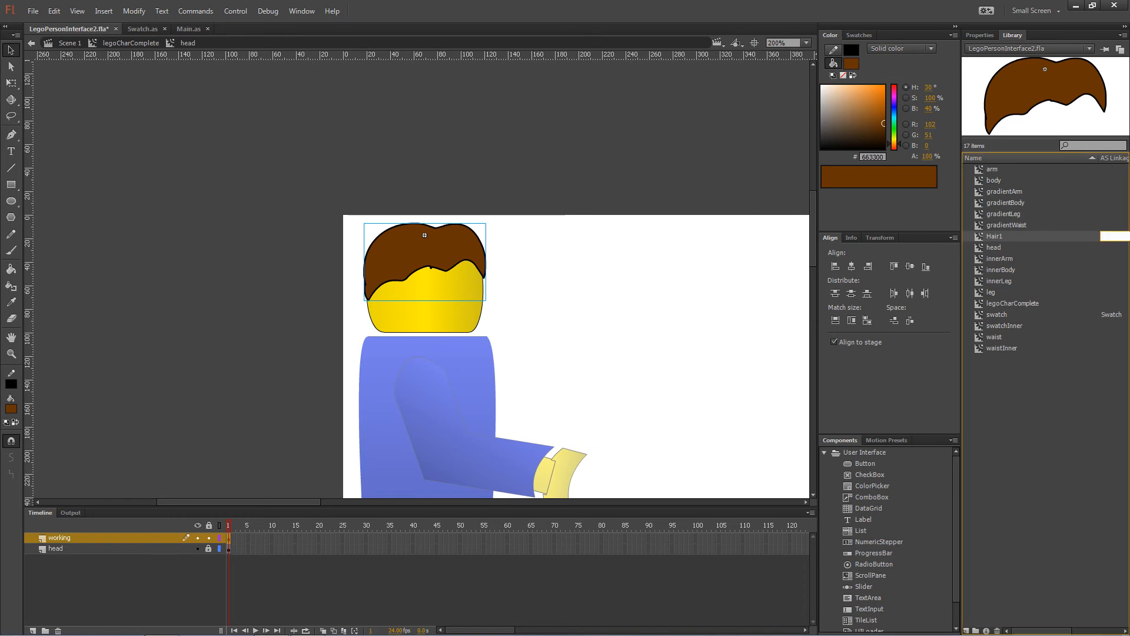
type("Hair1")
key("Return")
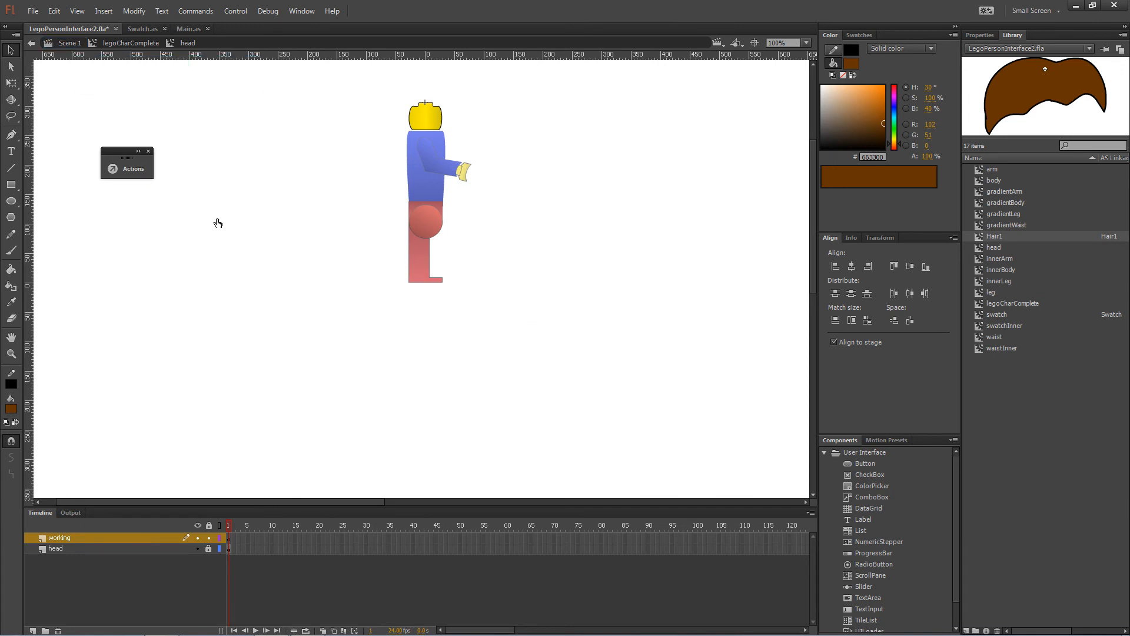
left_click(76, 47)
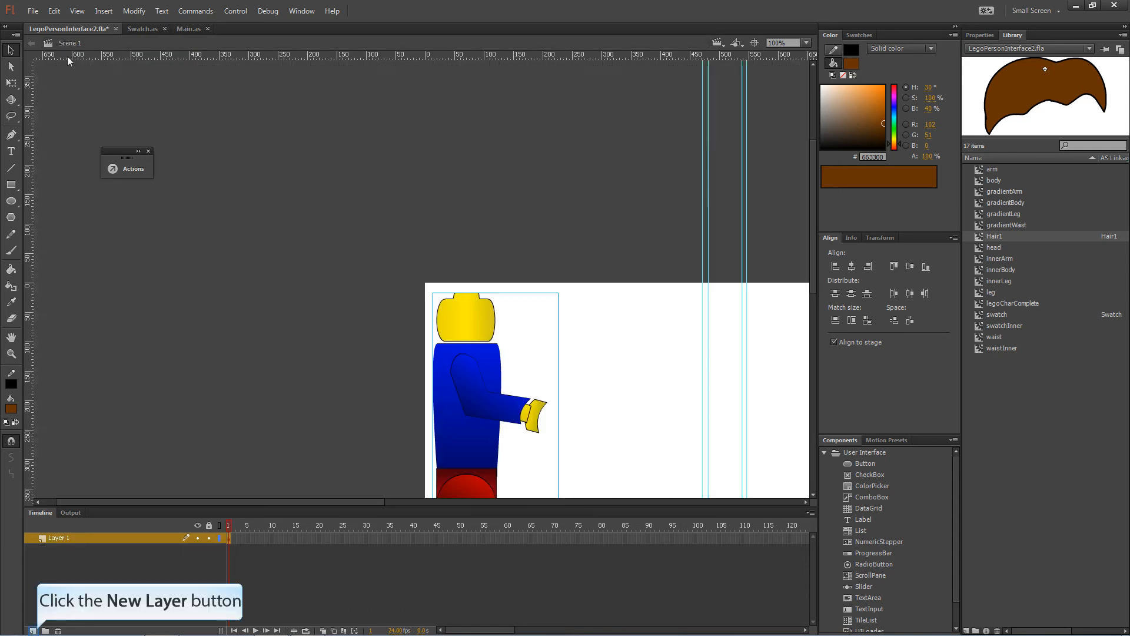
Add a layer named 'actions' and open its frame script in the Actions panel.
left_click(32, 631)
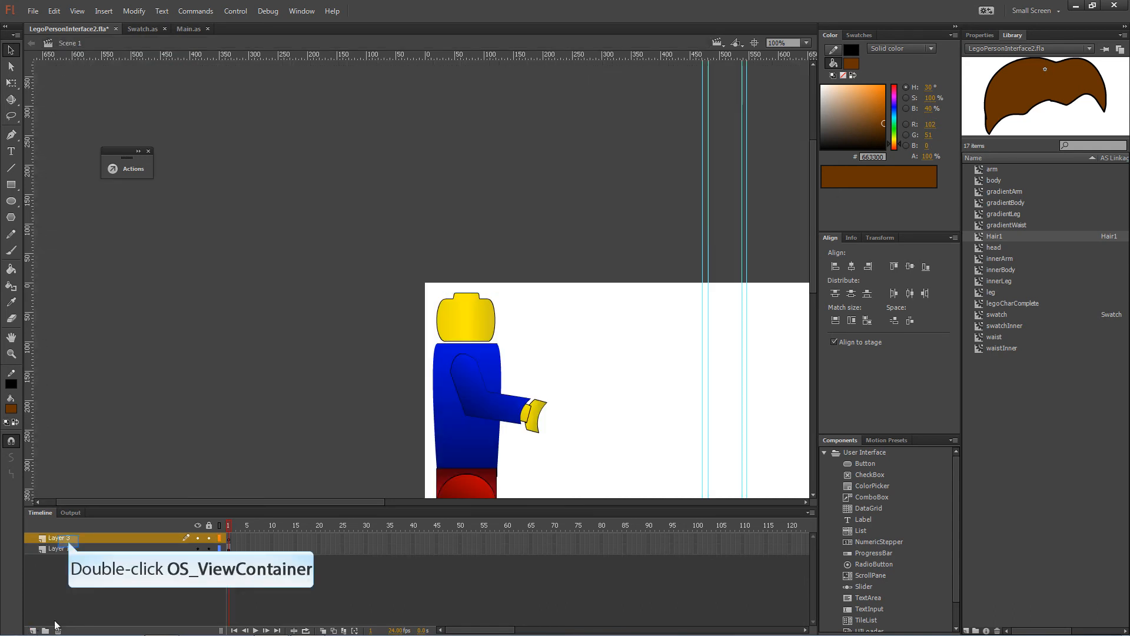
double_click(69, 538)
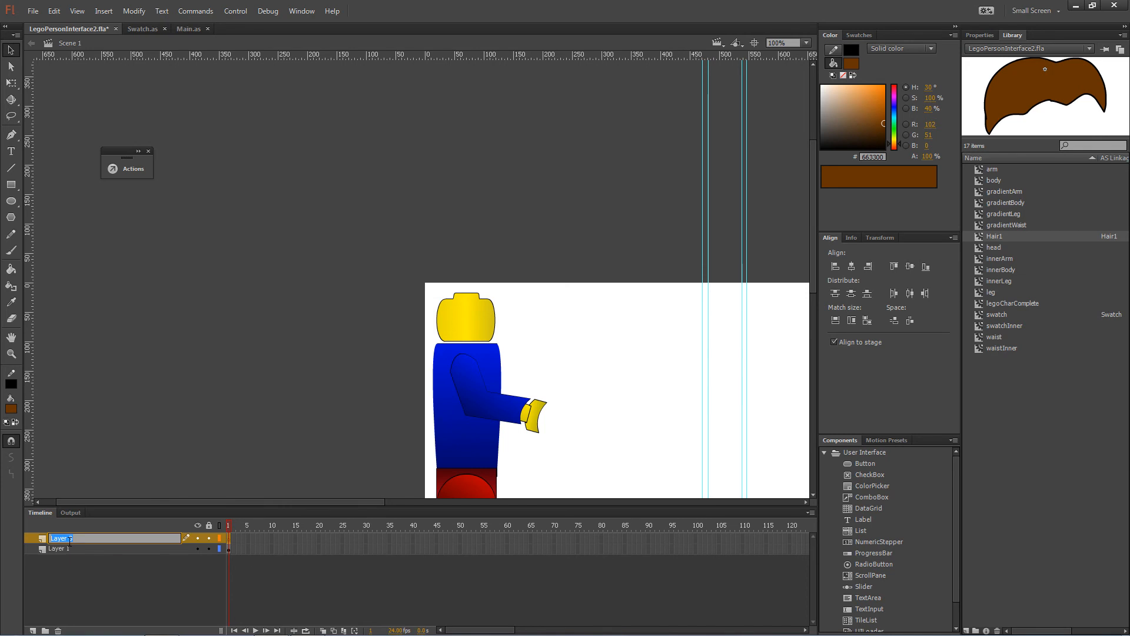
type("actions")
key("Return")
left_click(118, 169)
left_click_drag(277, 161, 277, 116)
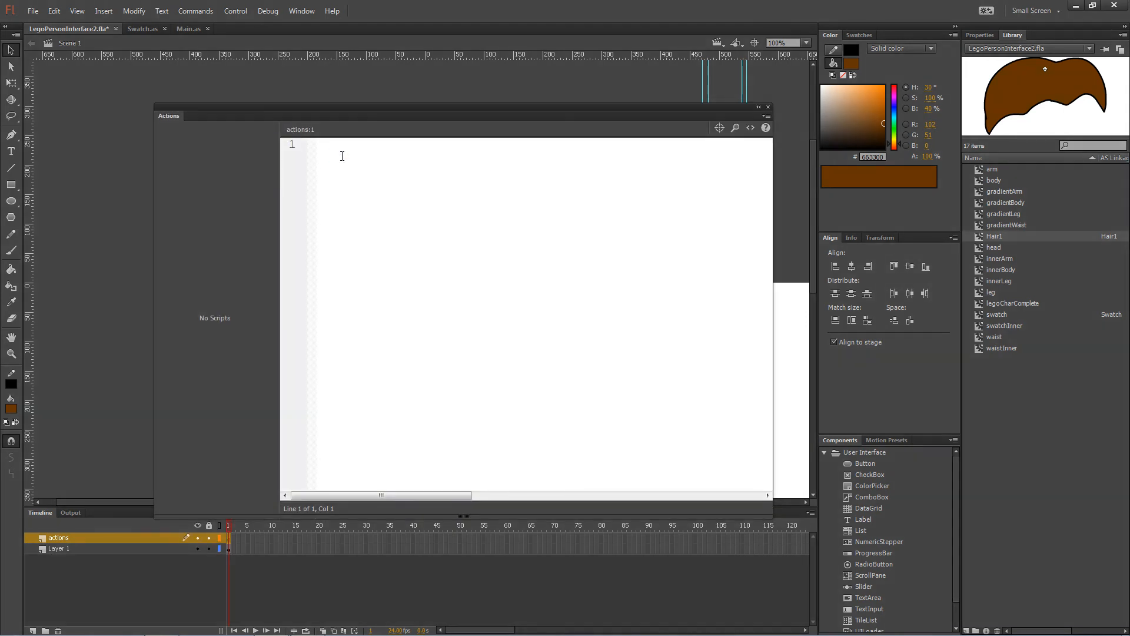
Start the frame script with 'var newH1'.
type("var")
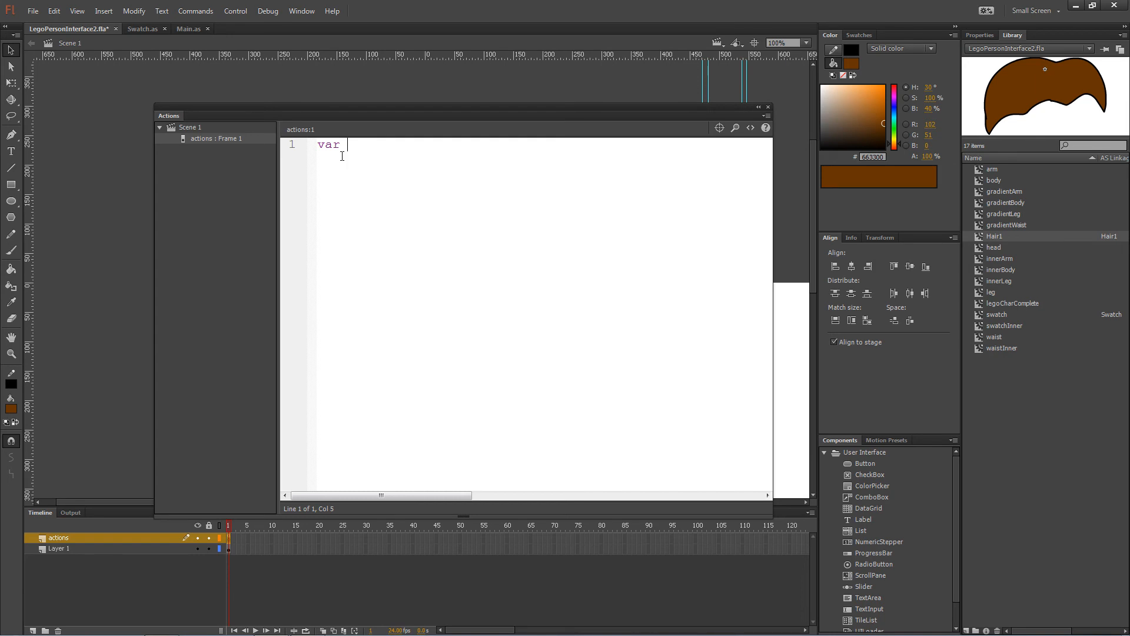
type("newH1")
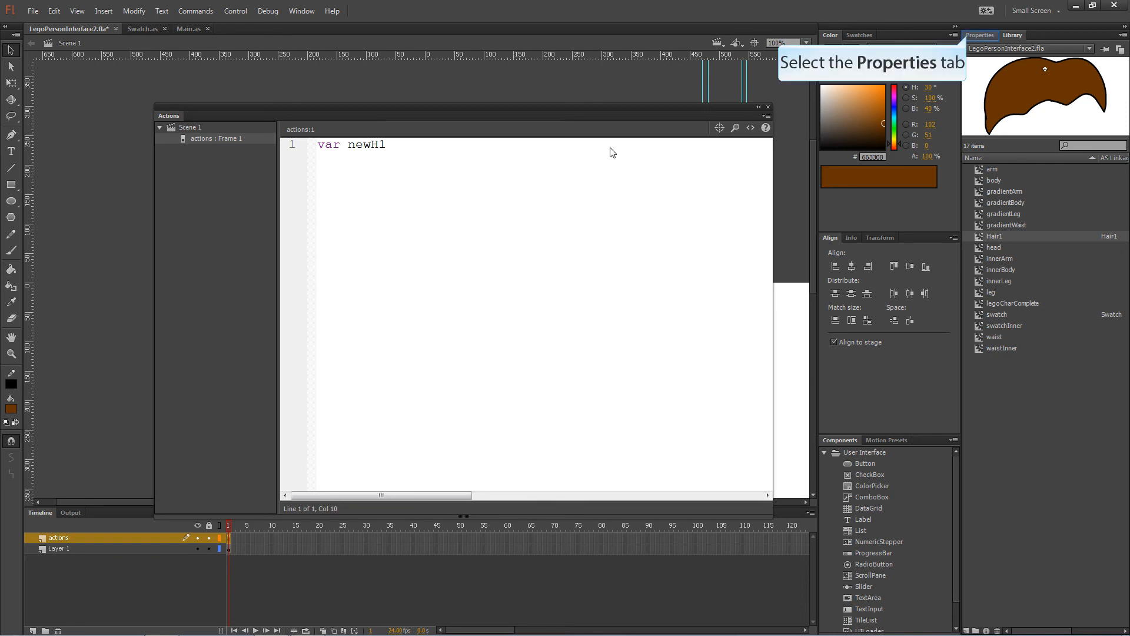
left_click(966, 34)
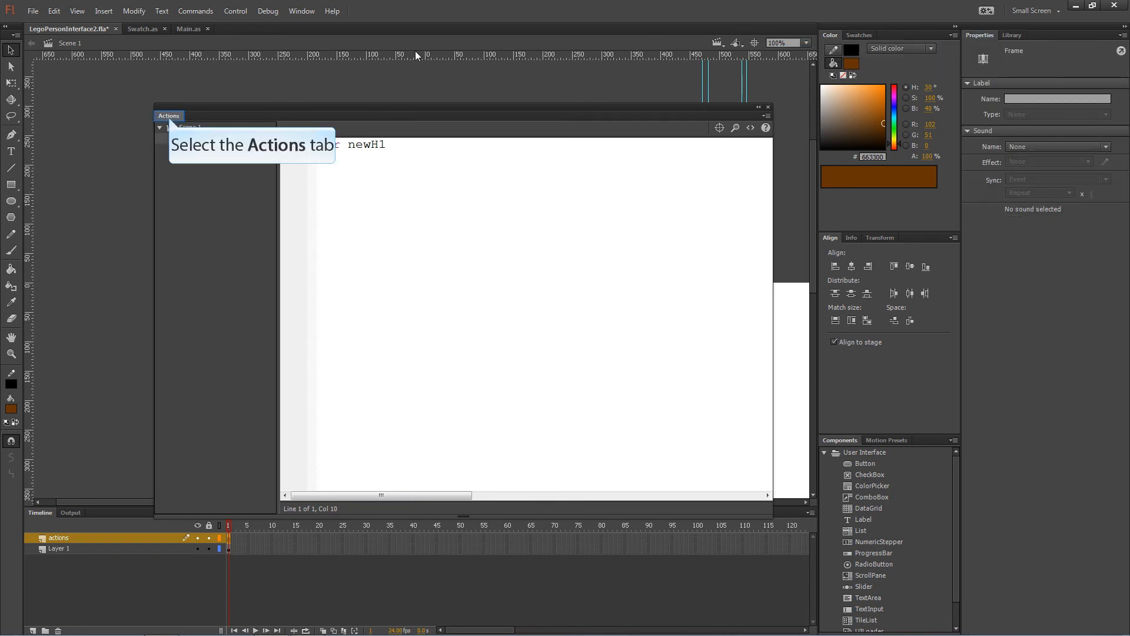
left_click(169, 116)
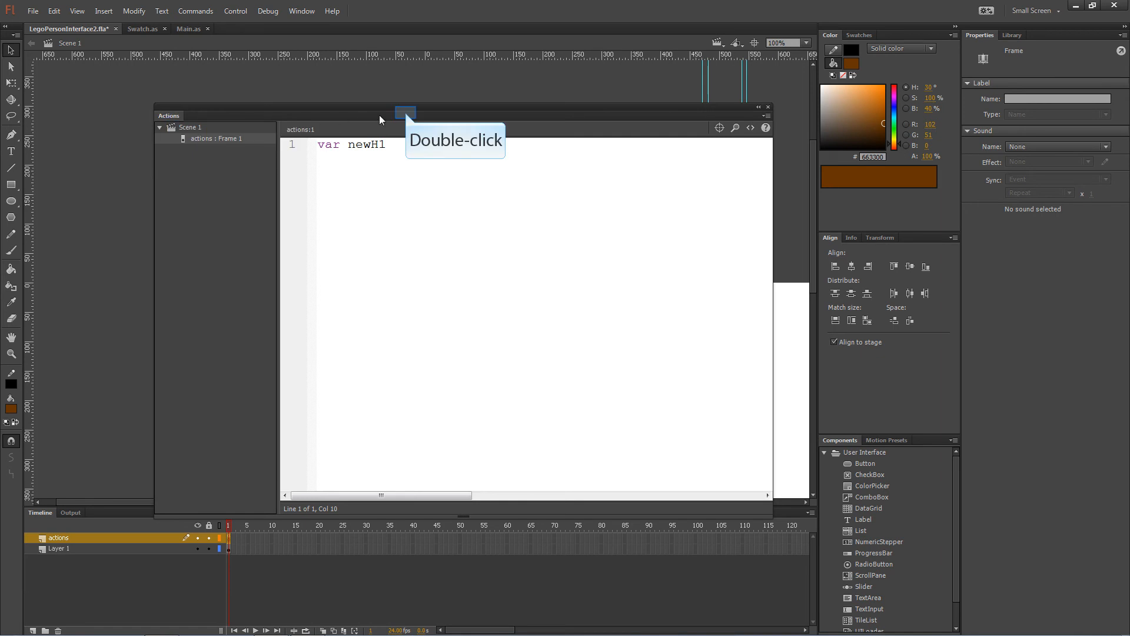
Confirm the Lego figure's instance name is _man, then resume the actions frame script.
double_click(408, 116)
left_click(462, 398)
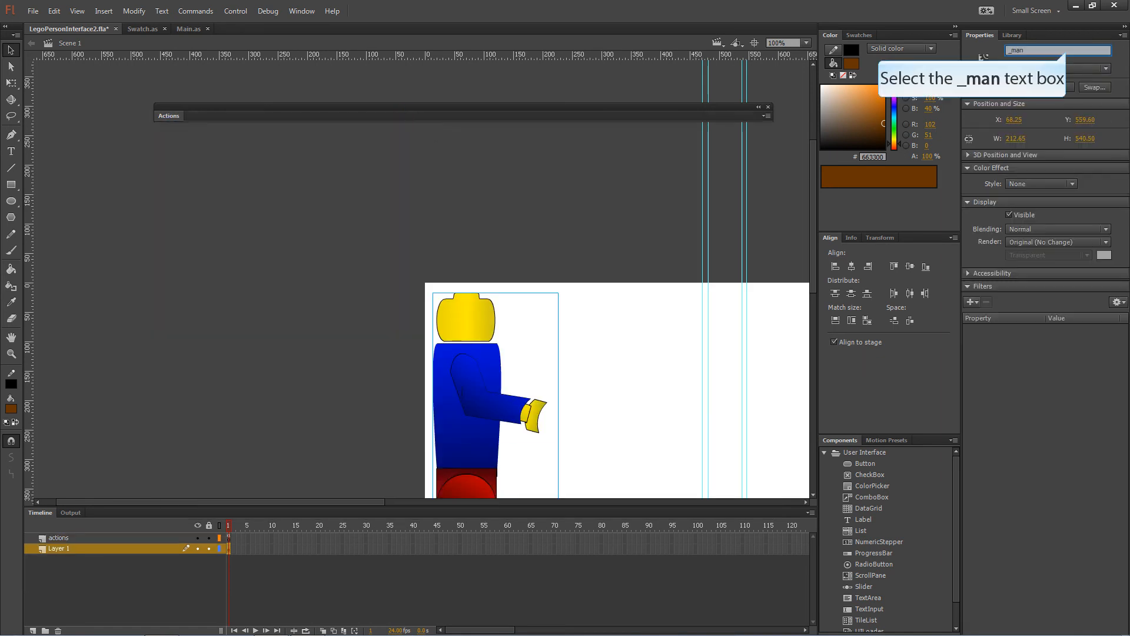
left_click(1058, 50)
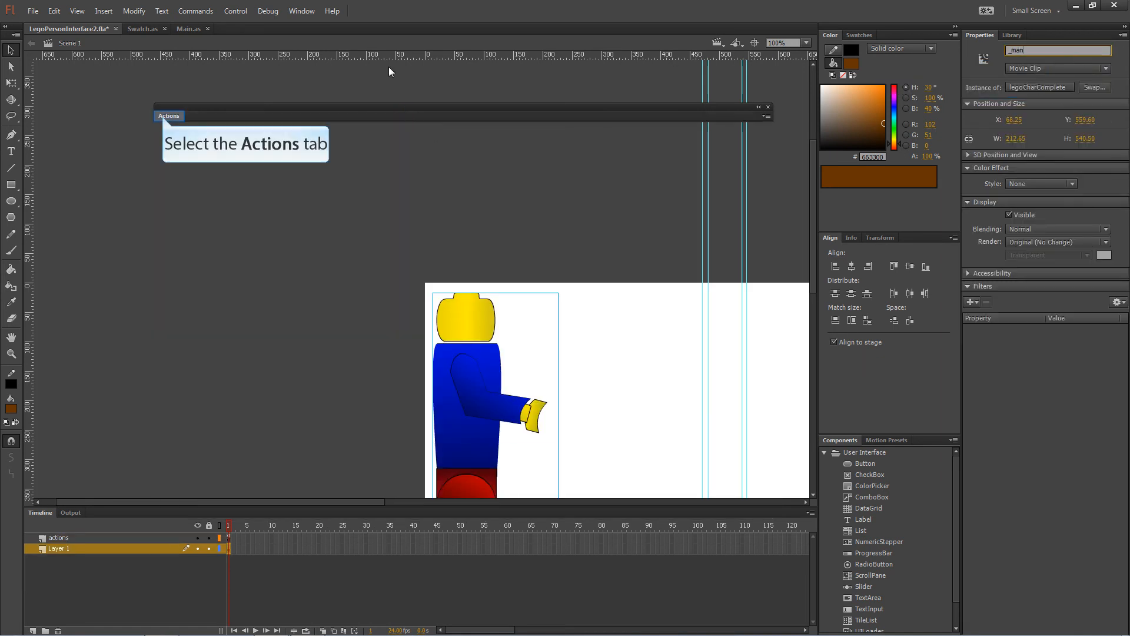
left_click(166, 116)
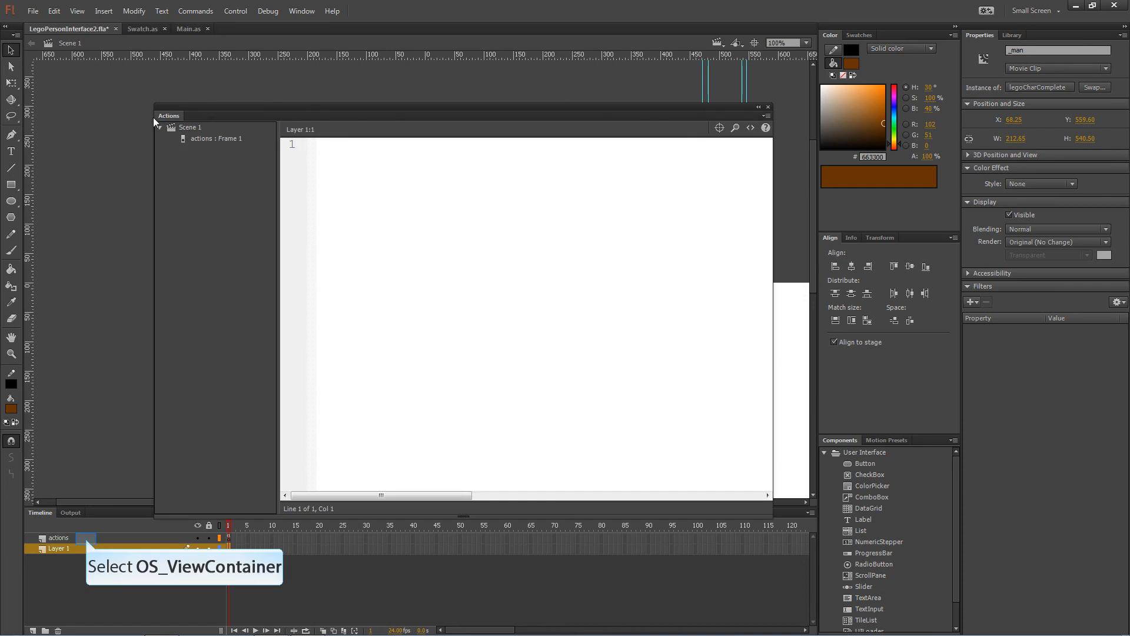
left_click(86, 538)
left_click(424, 151)
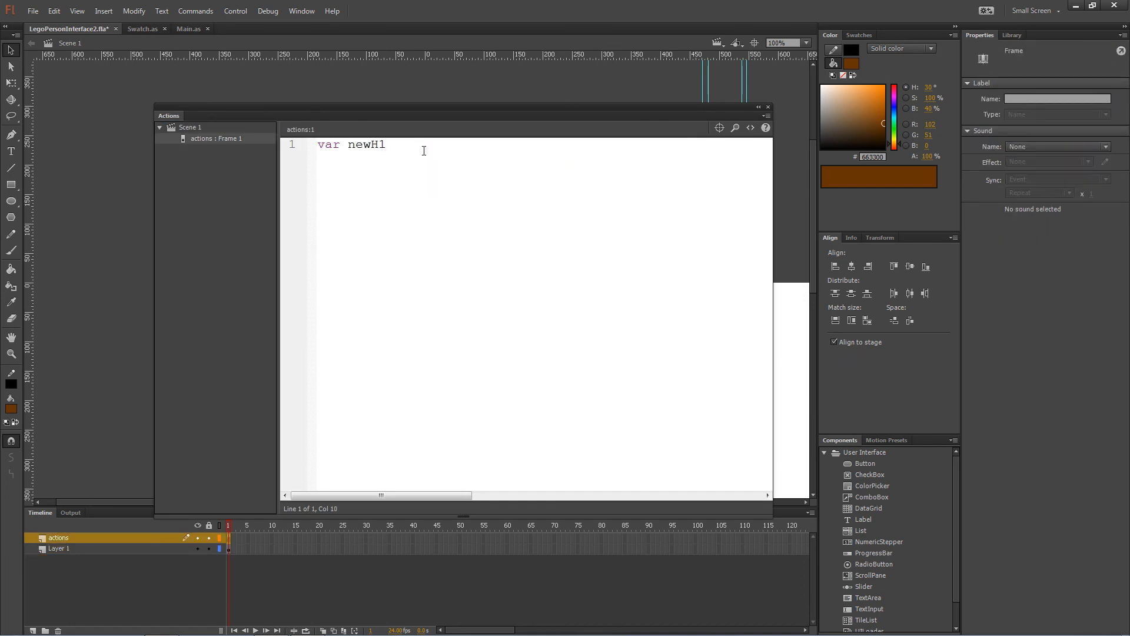
Complete line 1 as 'var newH1:Hair1 = new Hair1();'.
type(":Hair1")
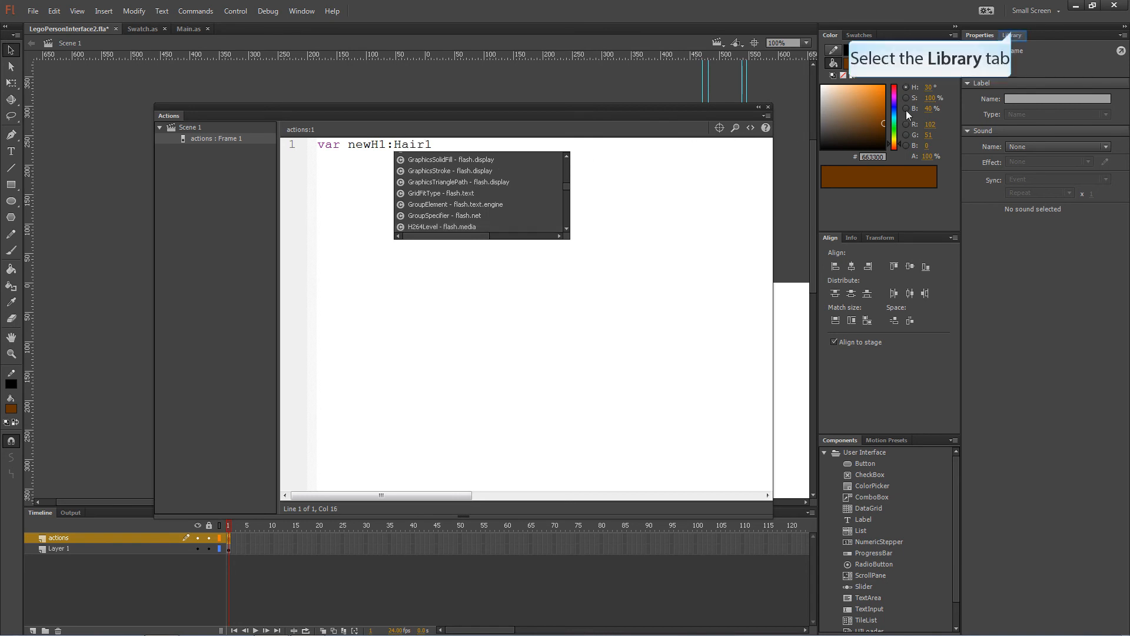
left_click(1013, 35)
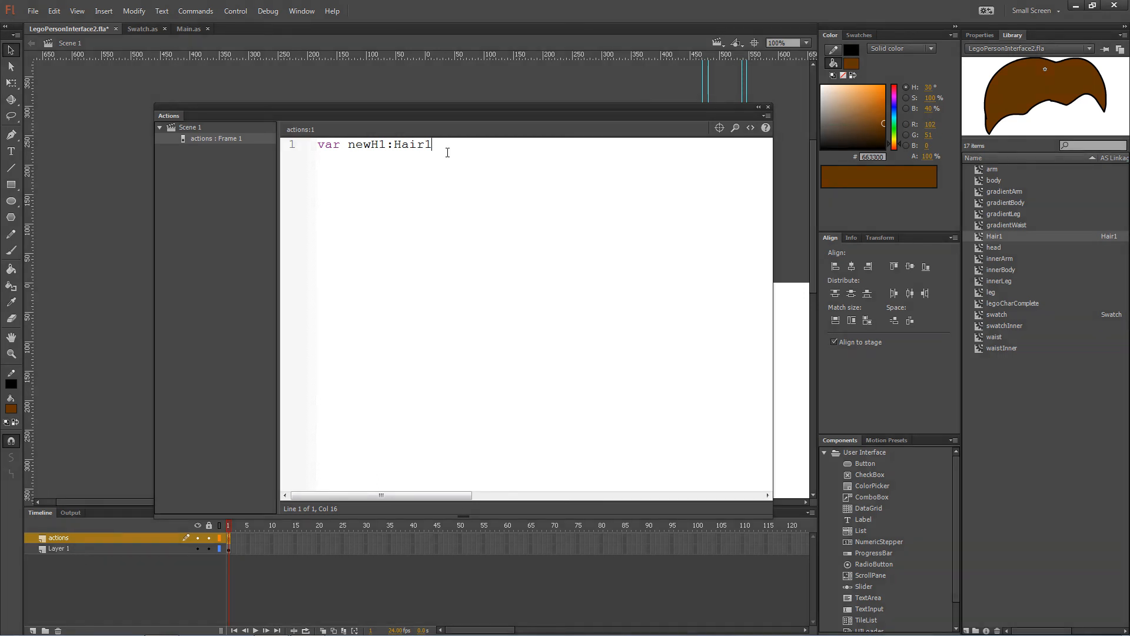
type("= new Hair1")
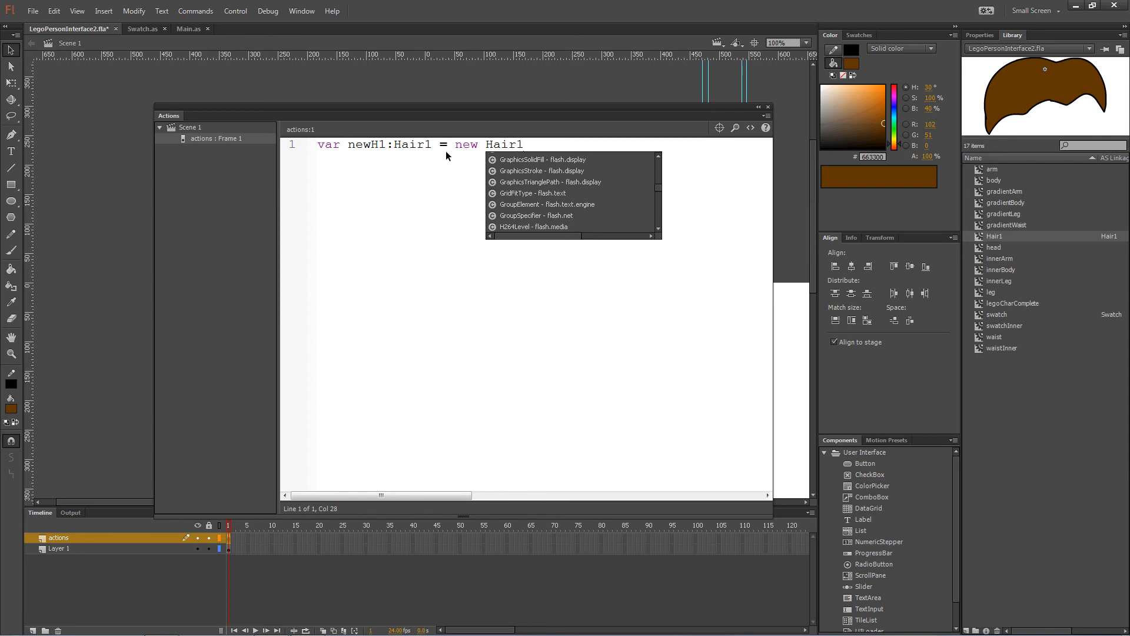
type("();")
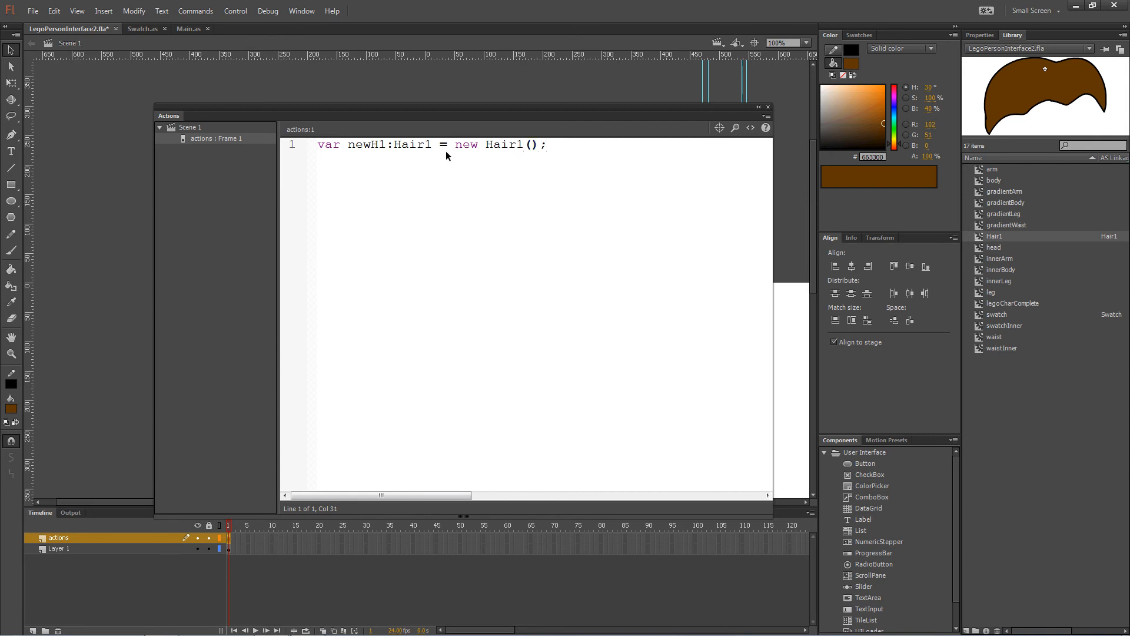
key("Return")
Write 'addChild(newH1);' on line 2, fixing the 'addChilds' typo.
type("addChilds")
key("Home")
key("End")
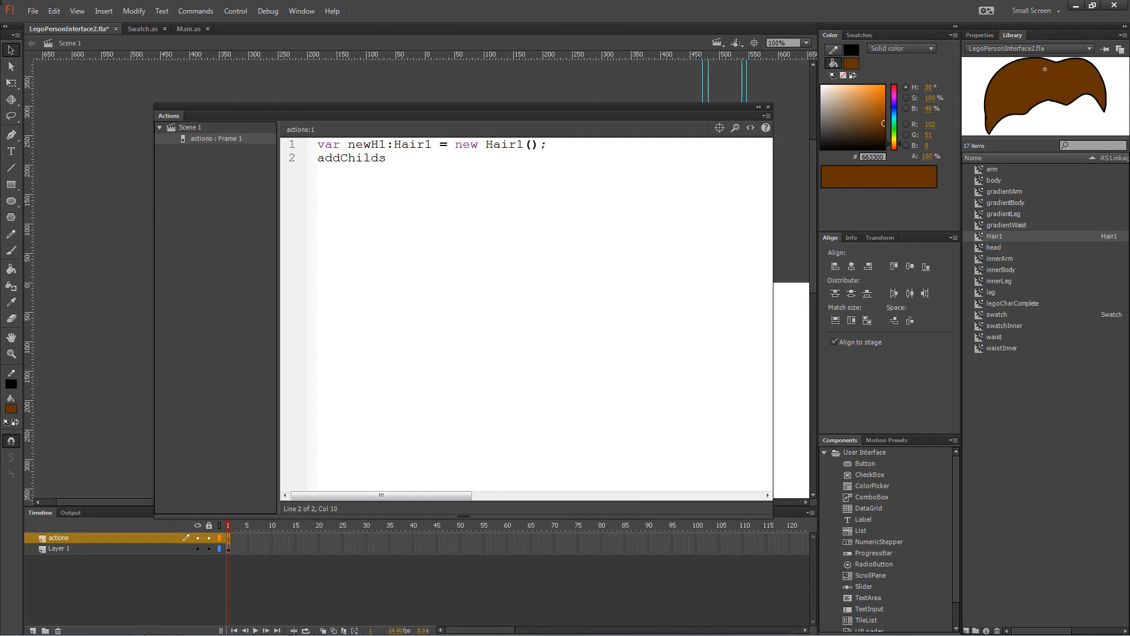
key("BackSpace")
type("(")
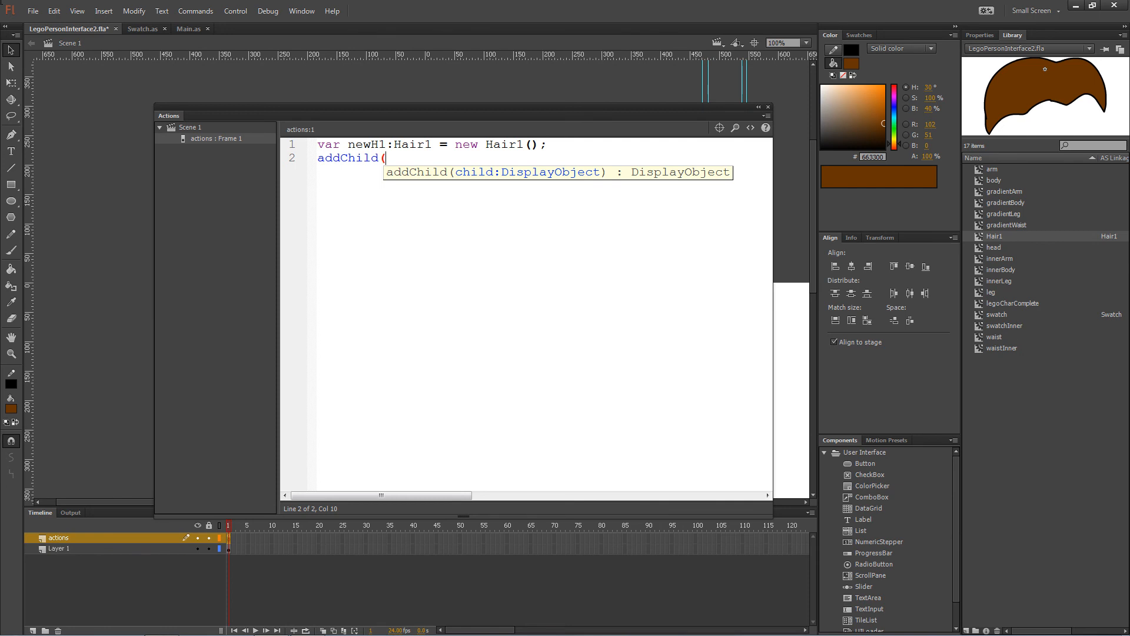
type("newH1);")
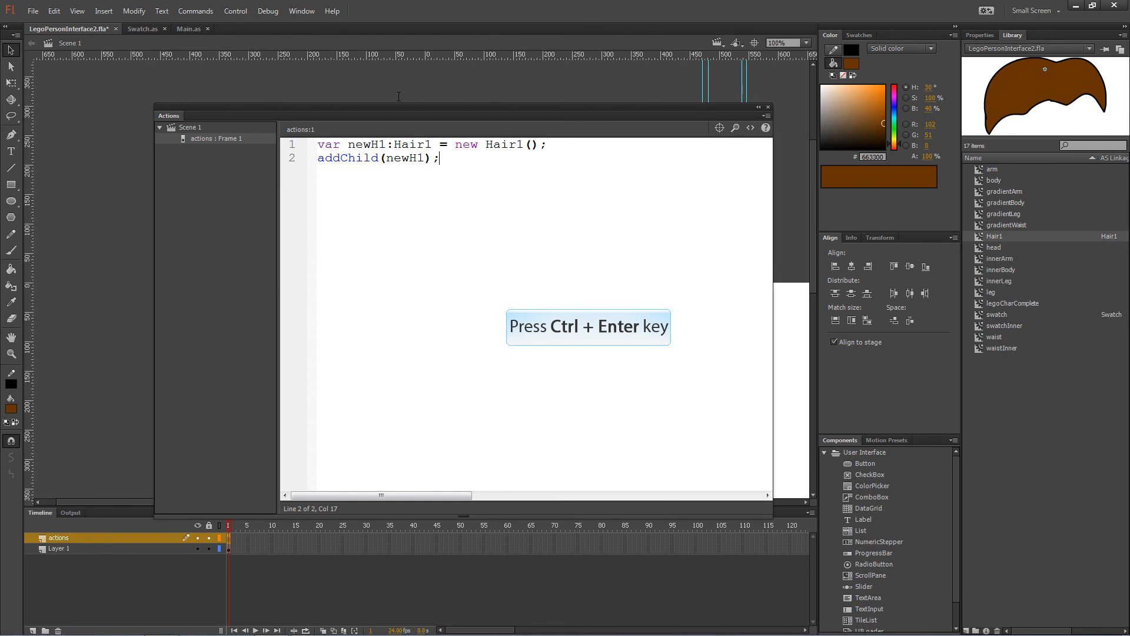
Test the movie, enlarge the SWF window to inspect the hair at top-left, then close it.
key("ctrl+Return")
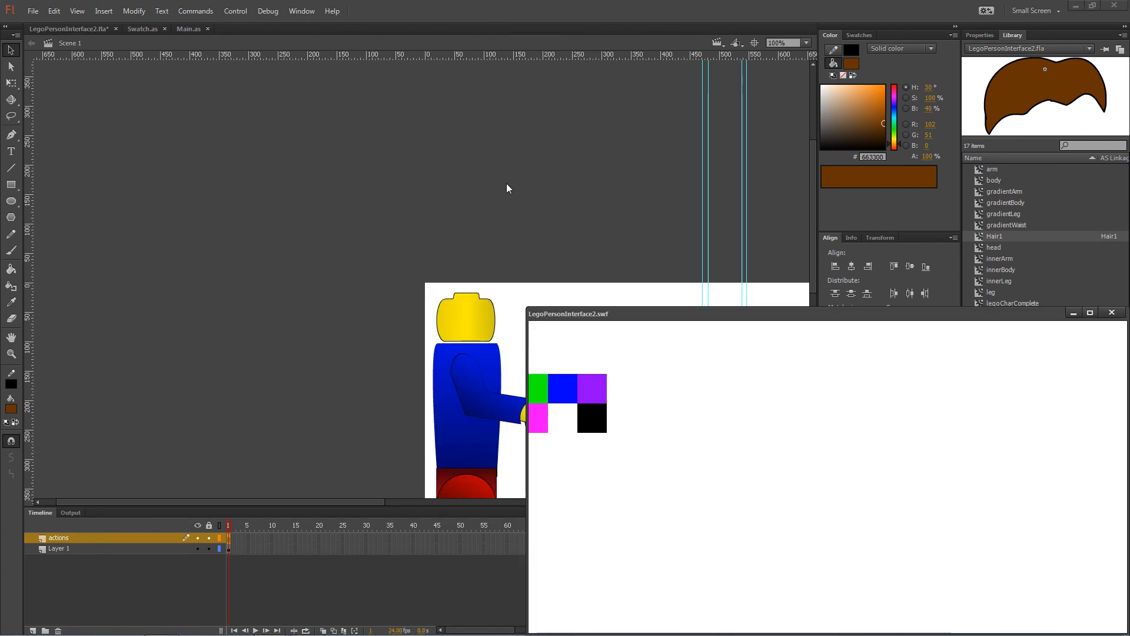
left_click_drag(538, 313, 124, 105)
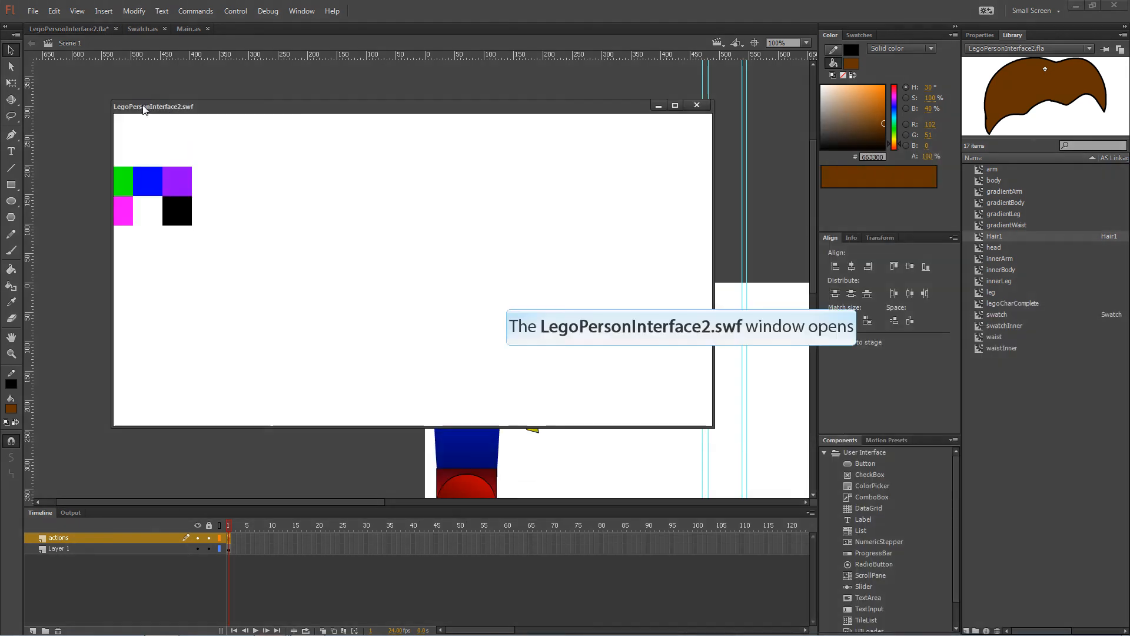
left_click_drag(712, 426, 1102, 534)
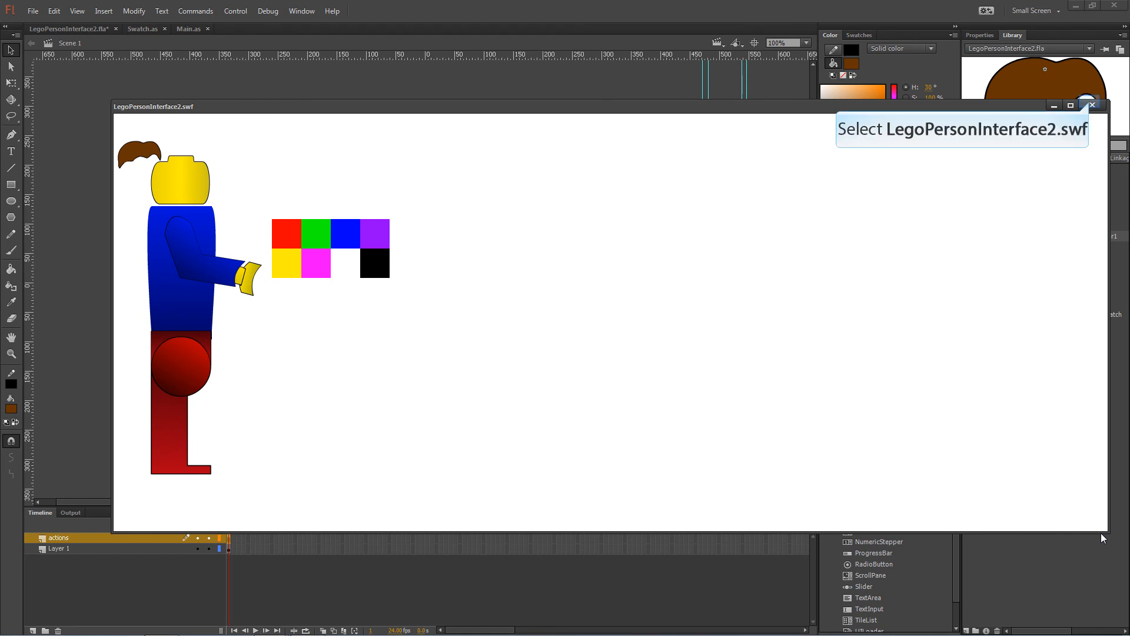
left_click(1093, 106)
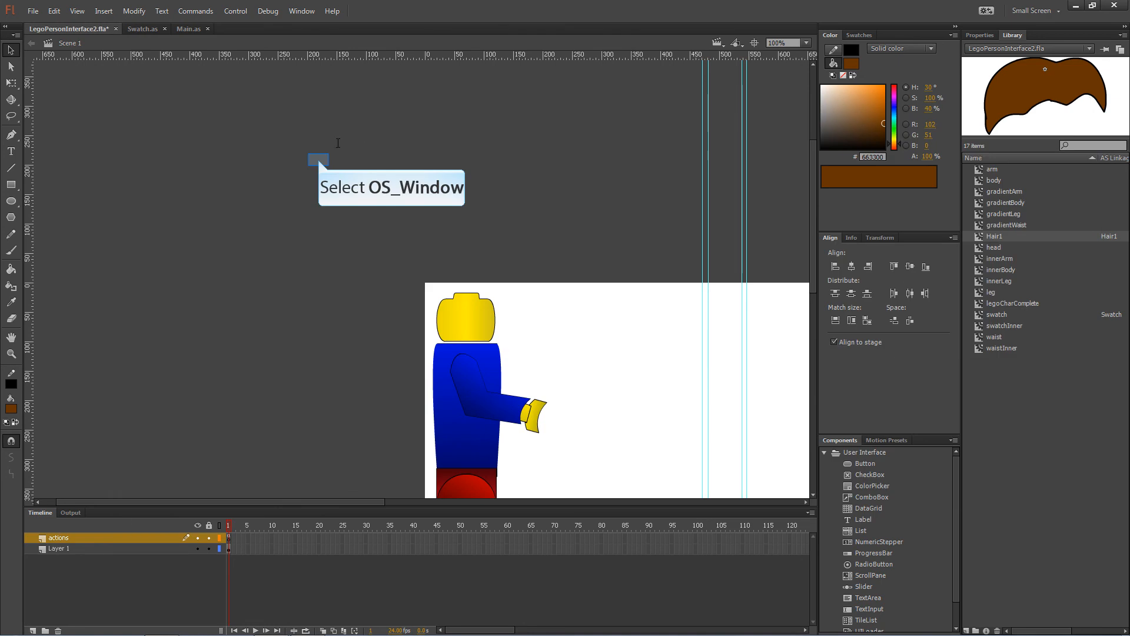
In the actions frame script, insert '_man._head.' before addChild on line 2.
left_click(318, 159)
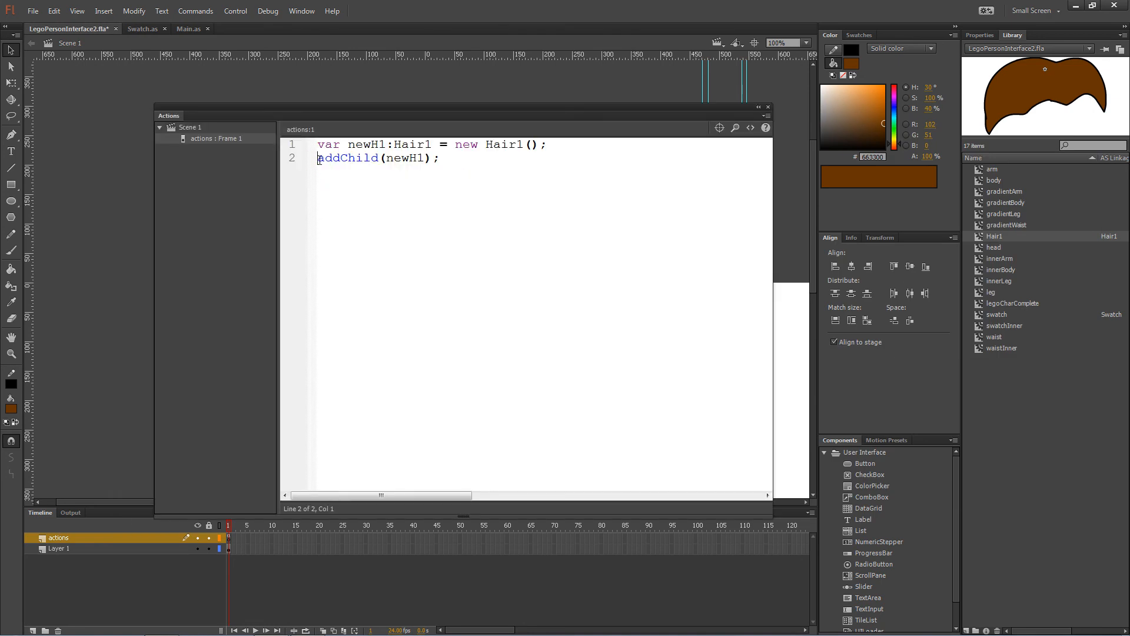
type("man")
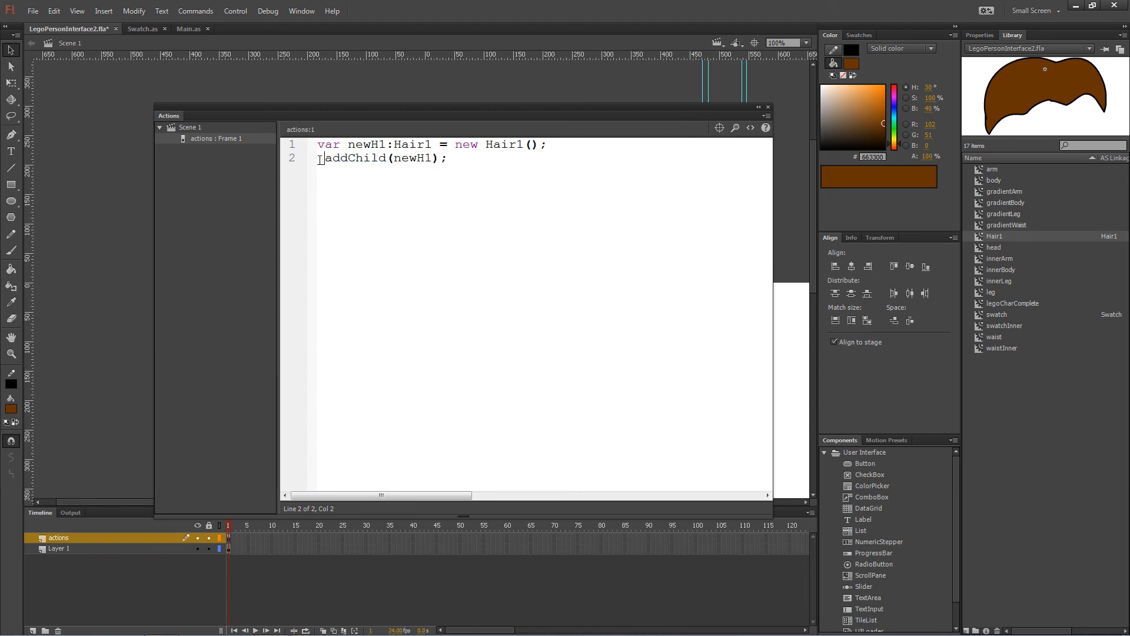
type("._head")
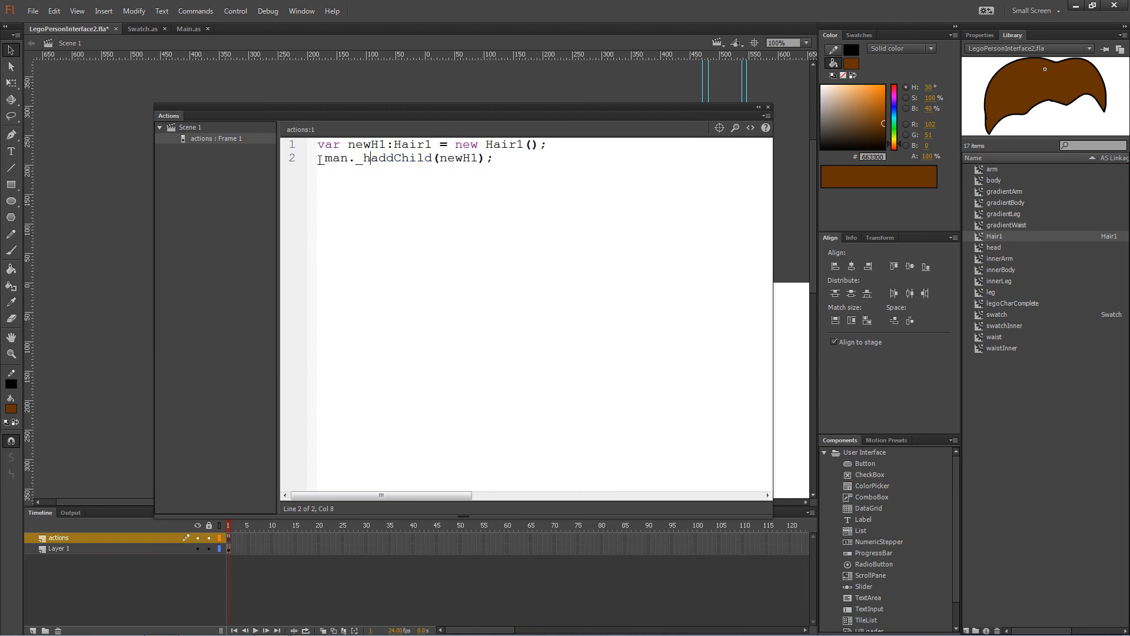
type(".")
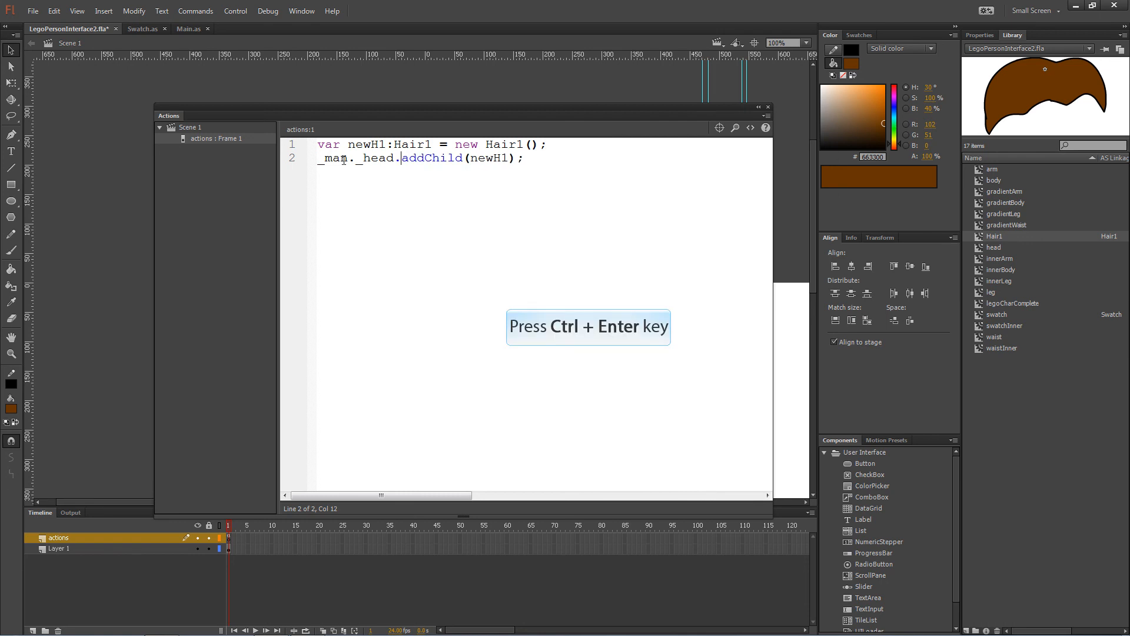
Test the movie, close the SWF after TypeError #1010, and move the Actions panel down.
key("ctrl+Return")
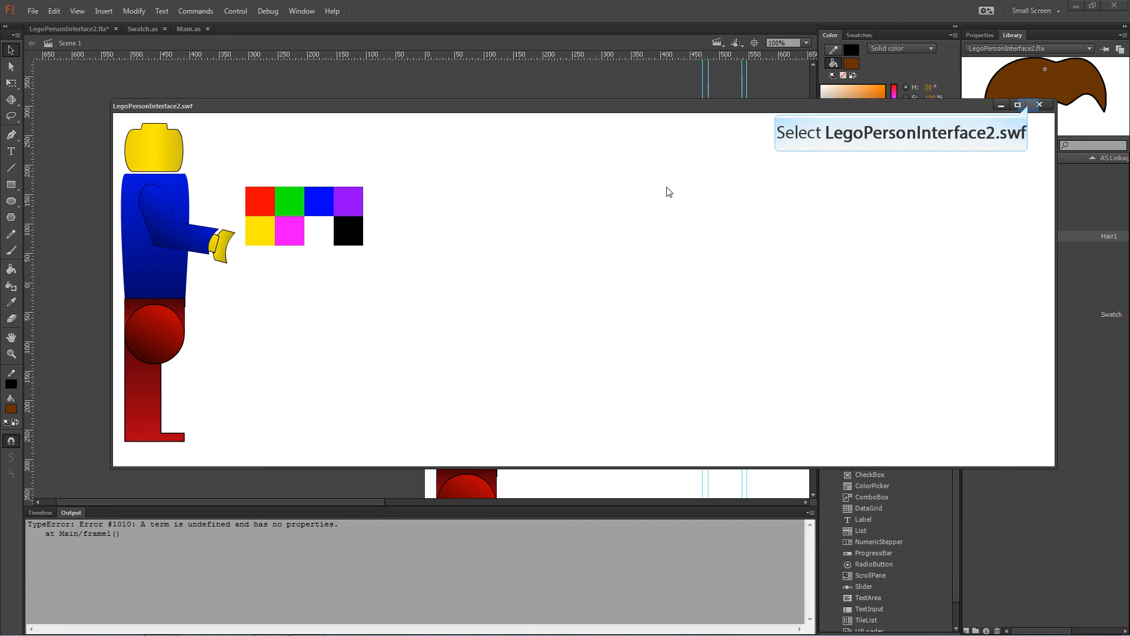
left_click(1030, 107)
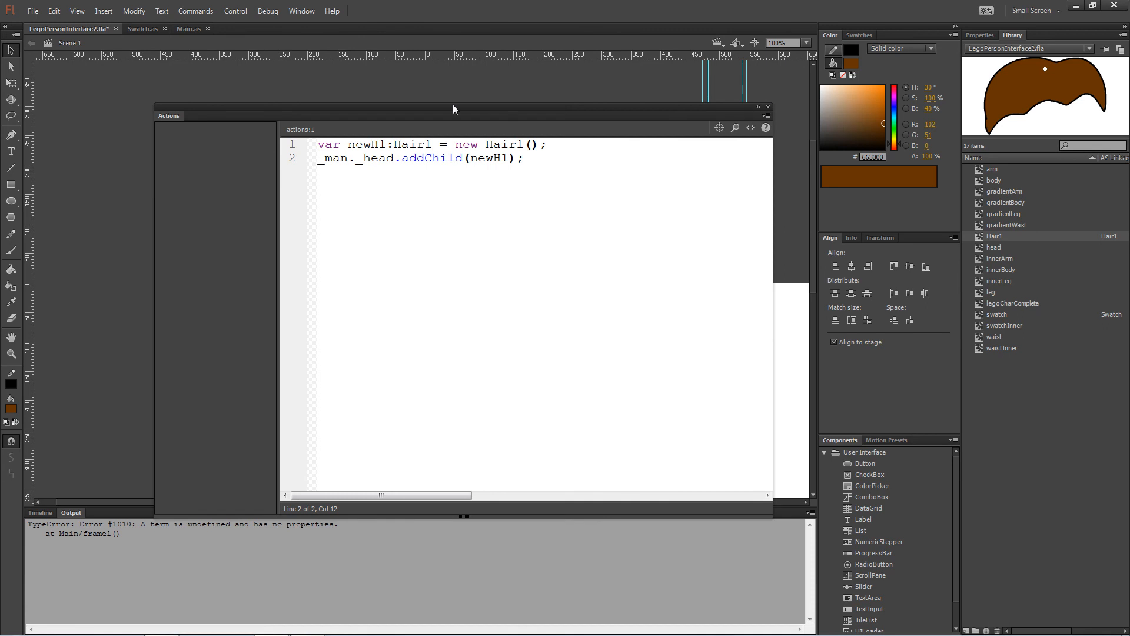
left_click_drag(312, 106, 319, 425)
Inside the legoCharComplete figure, give the head instance the instance name '_head'.
left_click(471, 371)
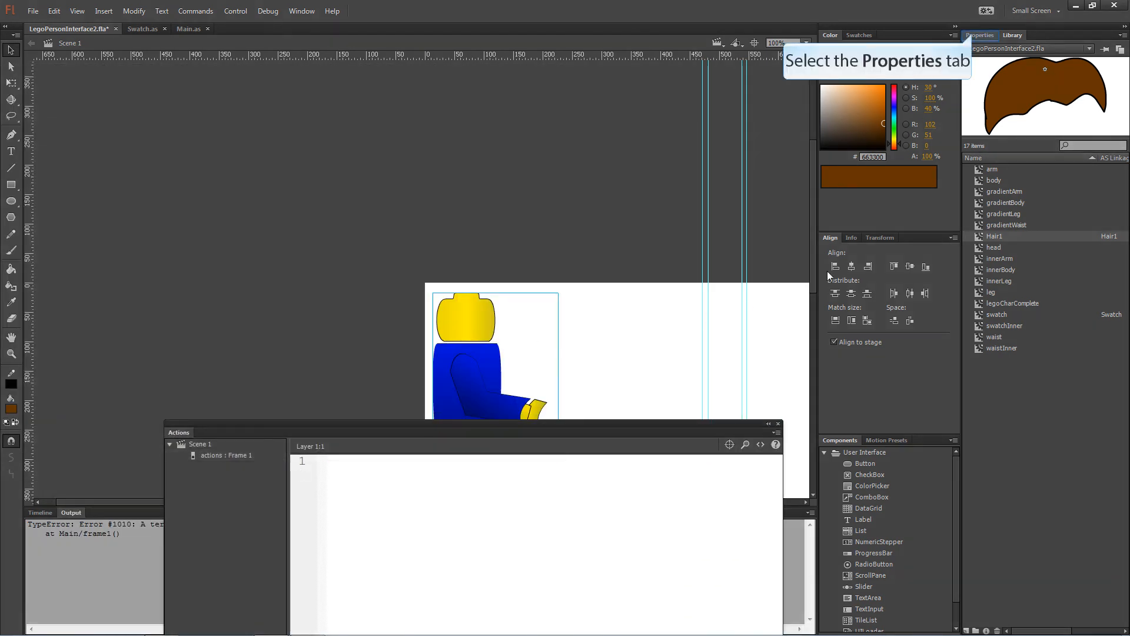
left_click(977, 35)
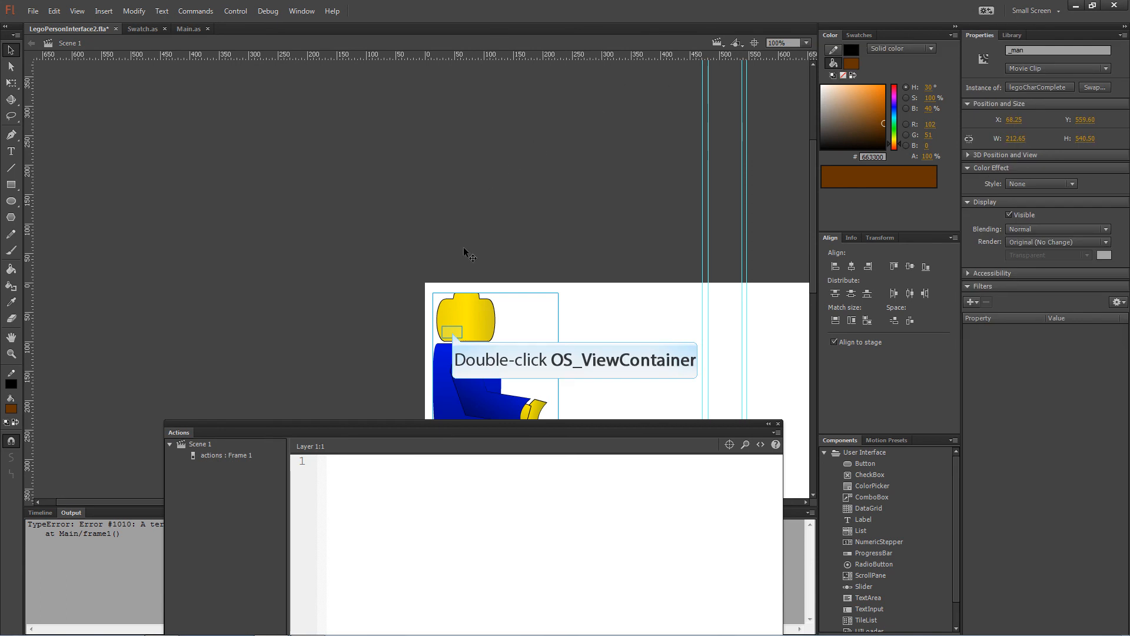
double_click(453, 335)
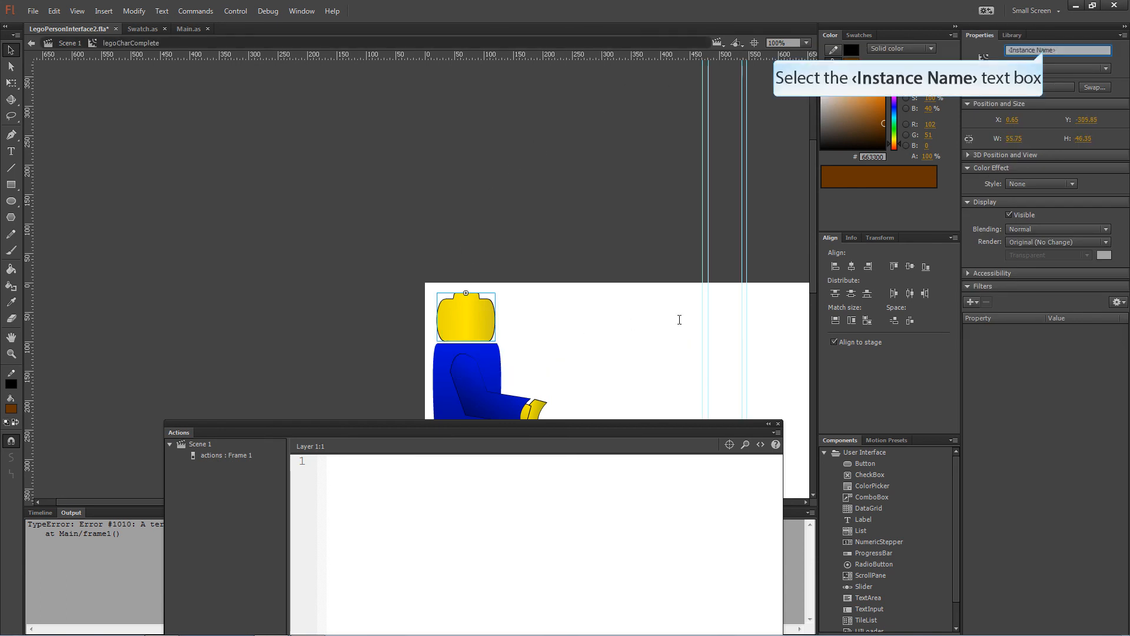
left_click(1046, 50)
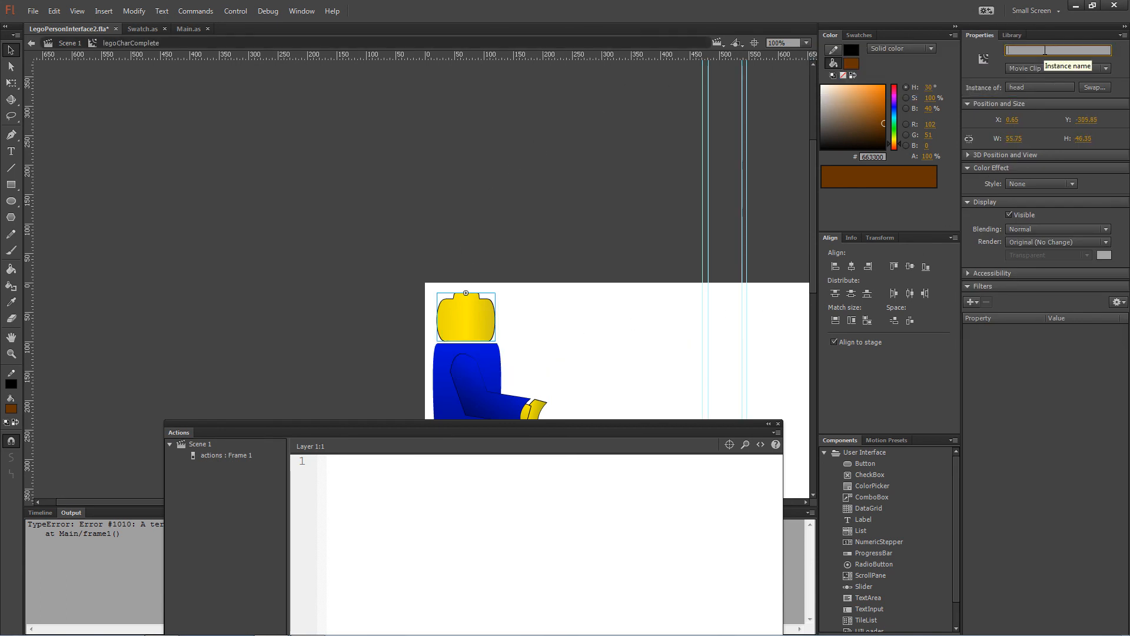
type("_head")
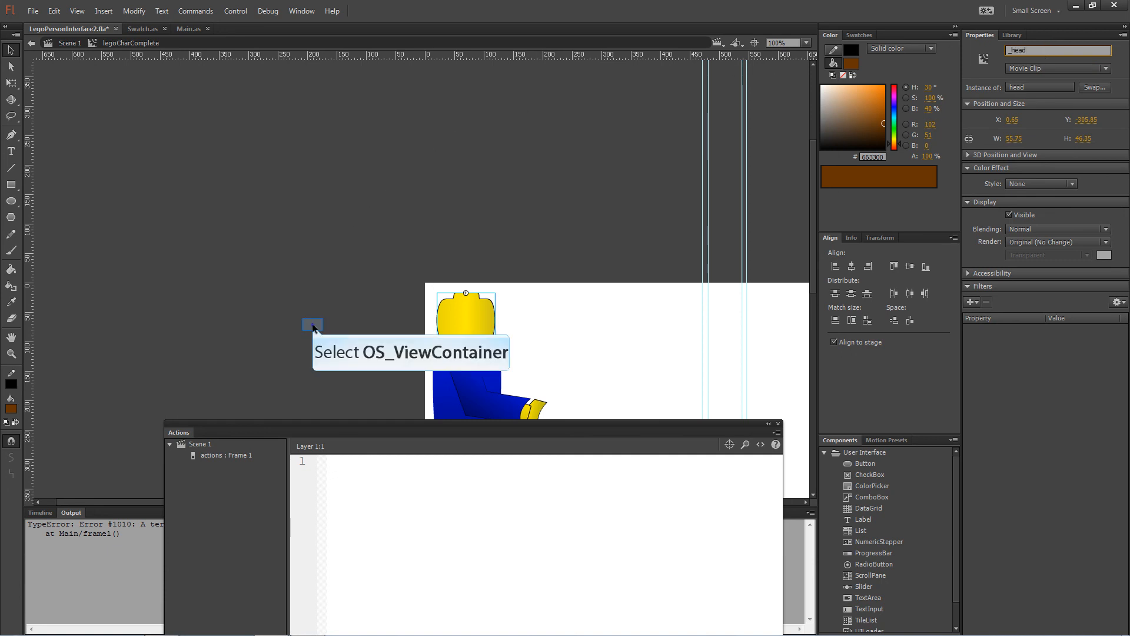
left_click(309, 324)
Test the movie to confirm the brown hair now sits on the figure's head.
key("ctrl+Return")
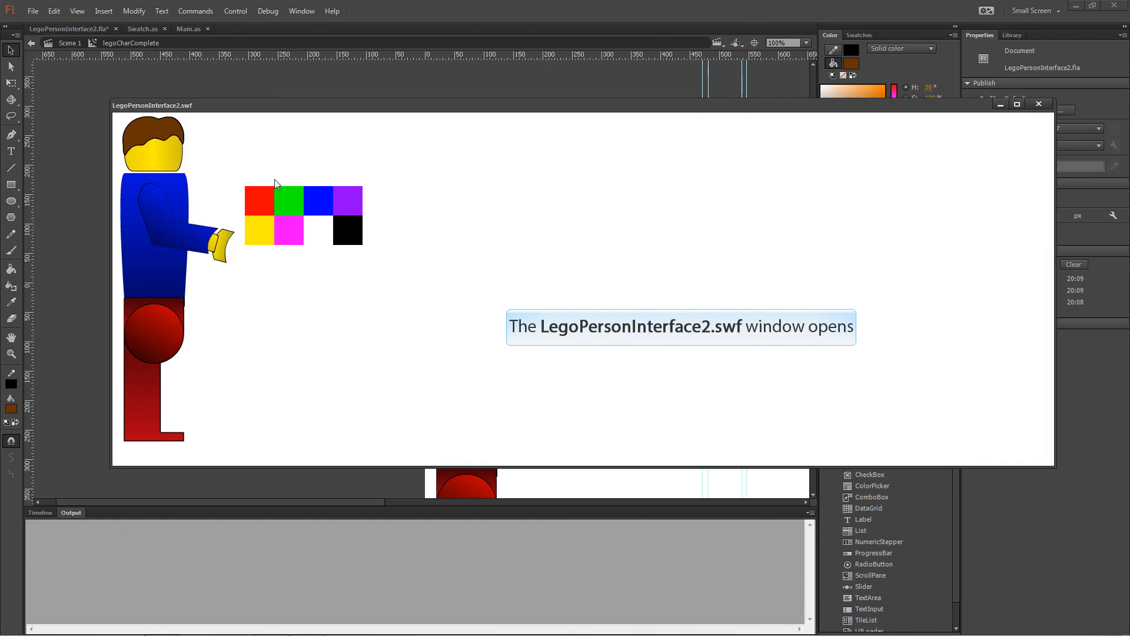